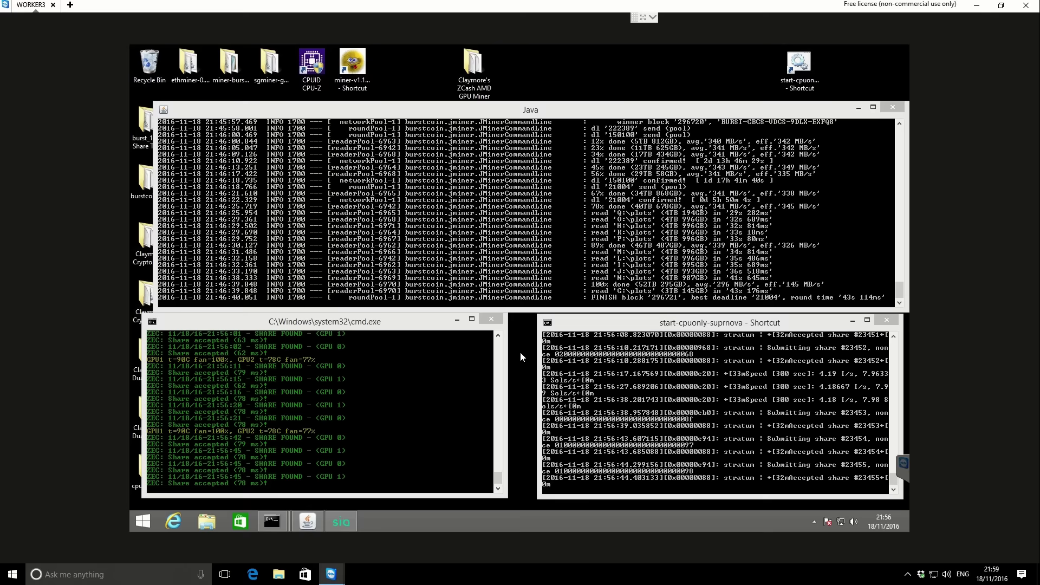
Close the start-cpuonly-suprnova and cmd.exe miner consoles, and minimise the Java miner window to clear the desktop.
click(421, 326)
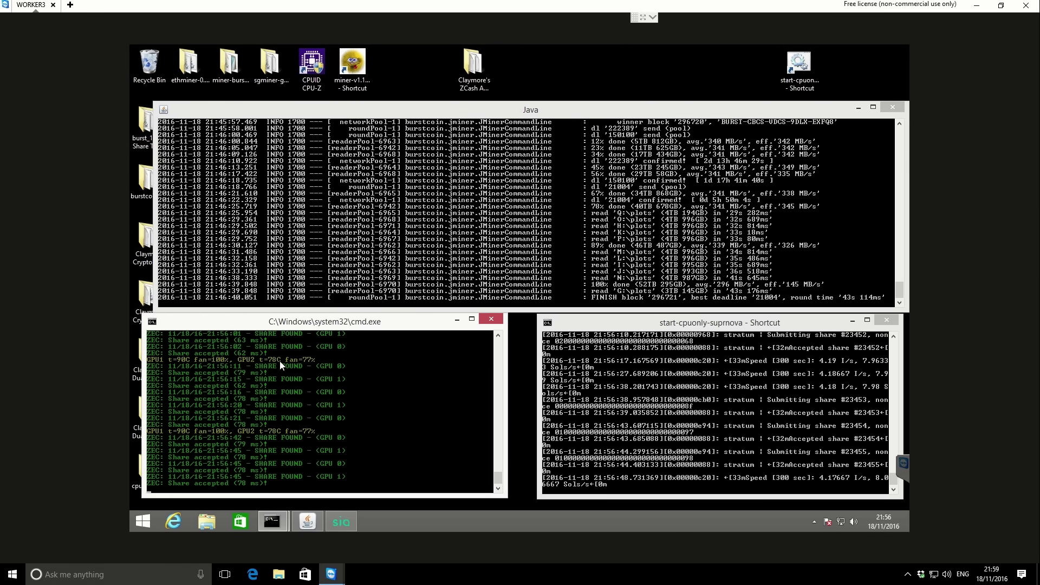
drag(499, 477, 255, 472)
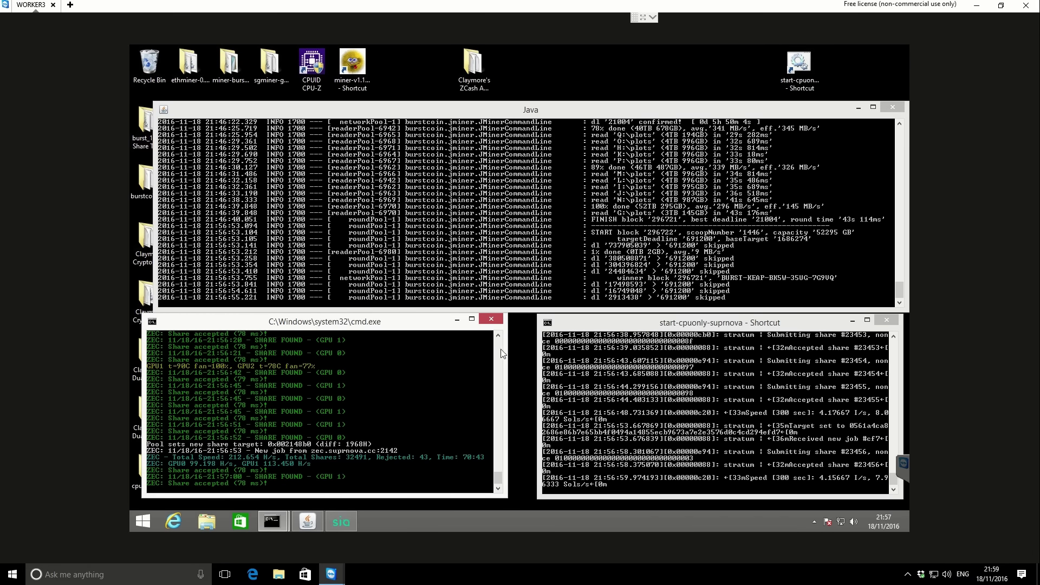
click(885, 322)
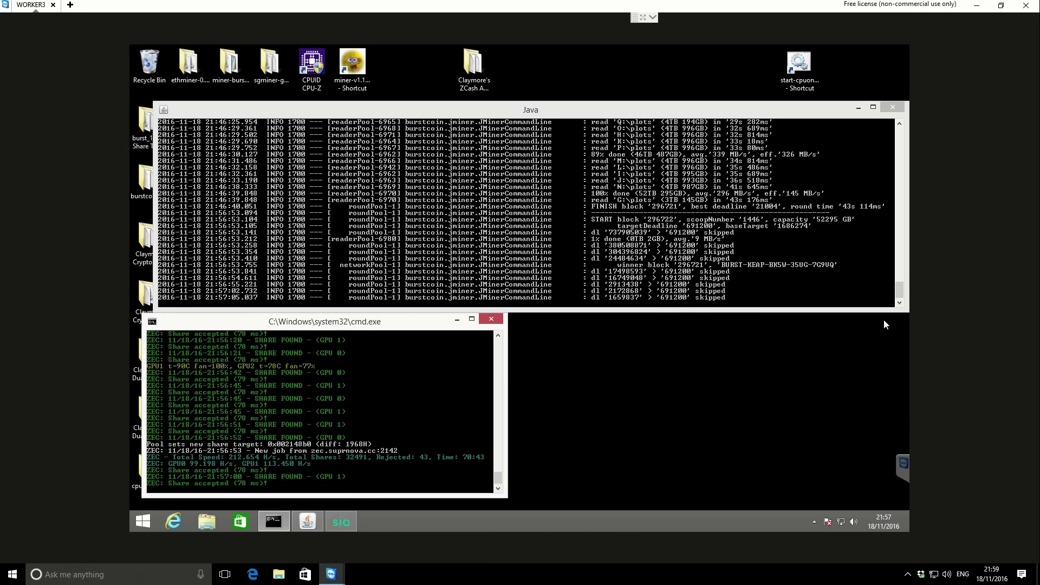
click(492, 321)
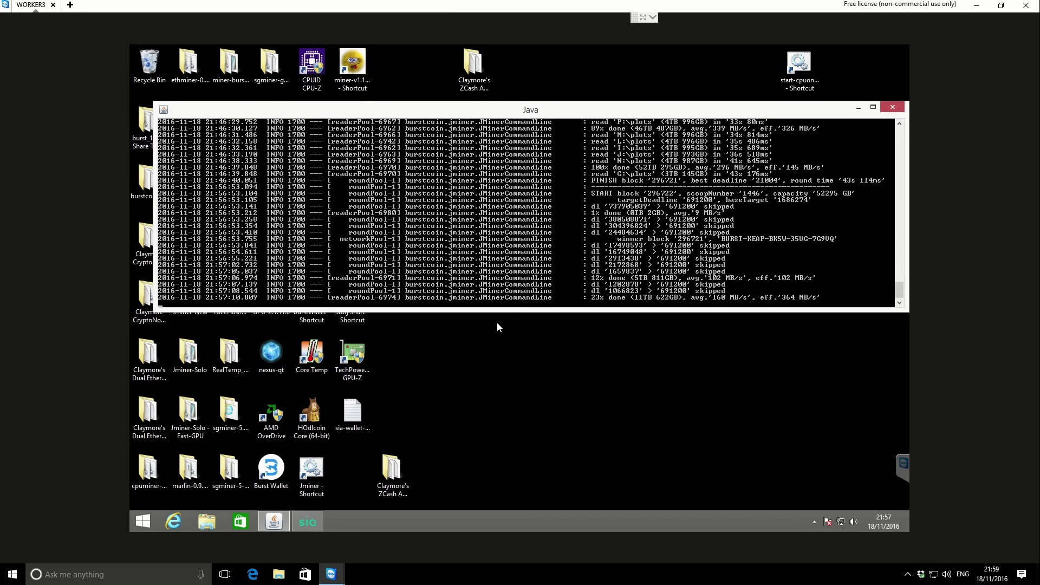
click(858, 108)
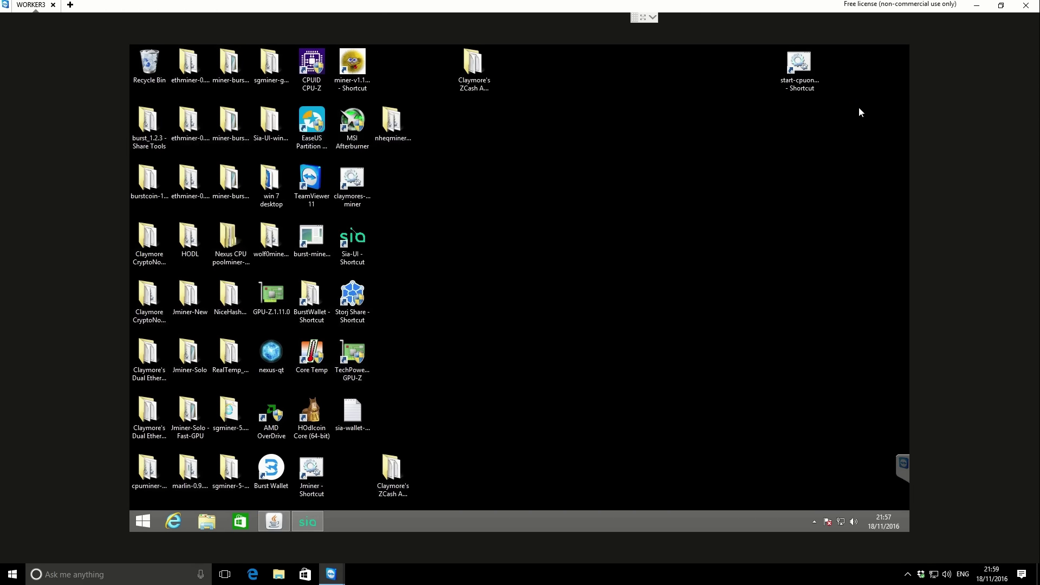
Search Google in the web browser for "claymore zcash miner".
click(174, 519)
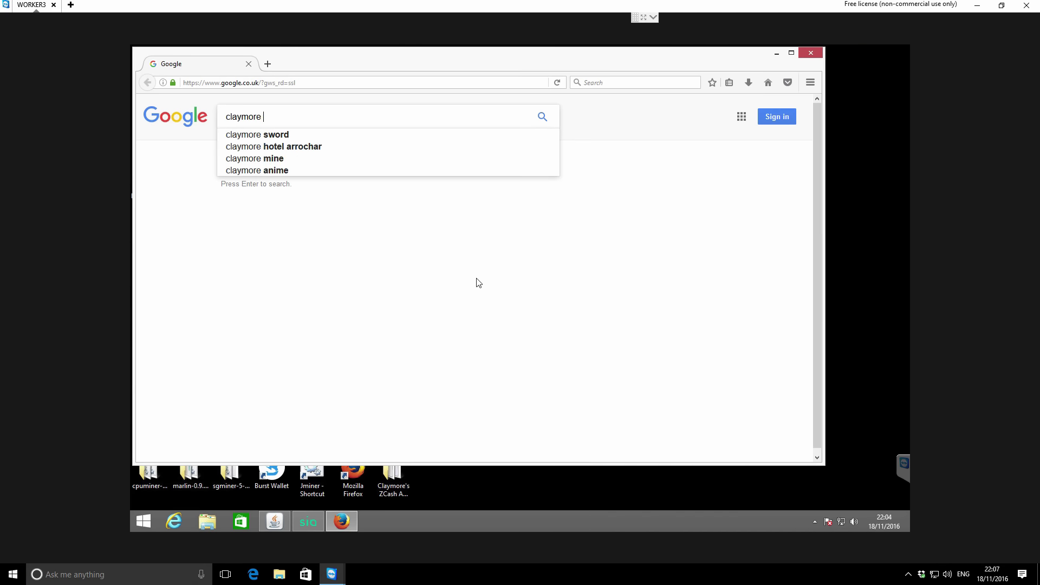
text(zcas)
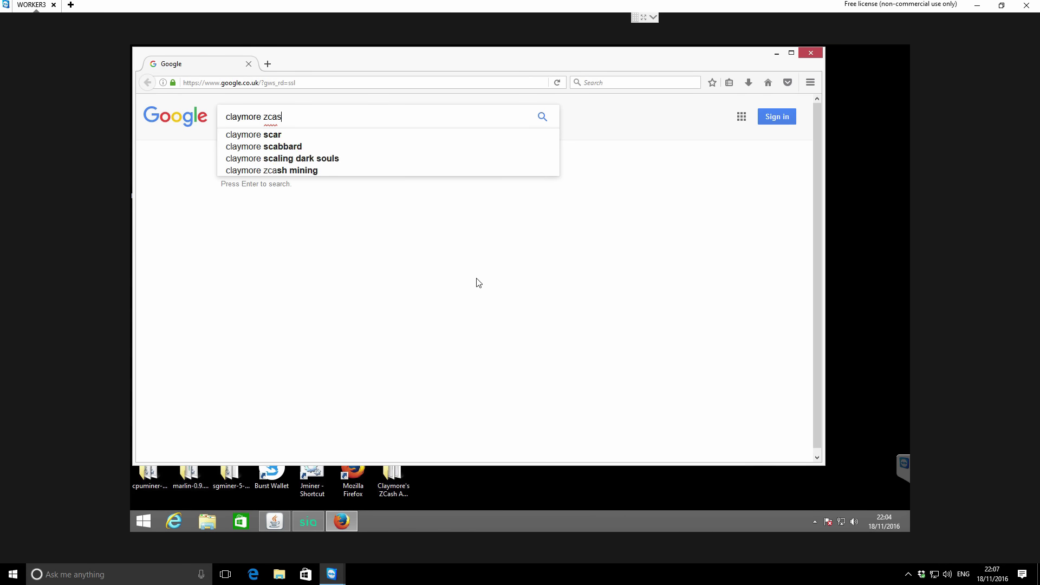
text(h miner)
key(Return)
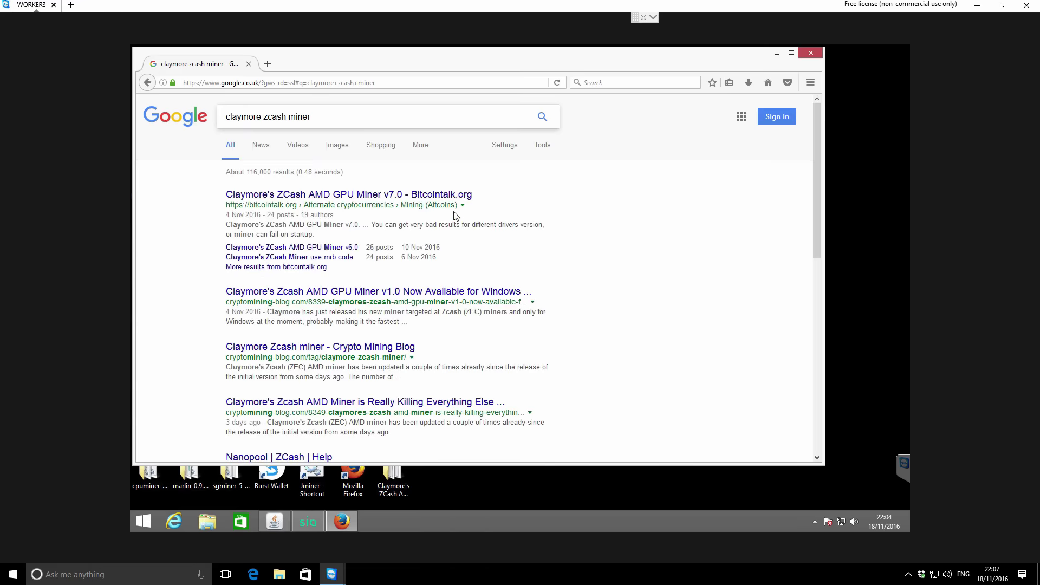
Open the Bitcointalk thread for Claymore's ZCash AMD GPU Miner v7.0 and follow its MEGA download link.
click(418, 197)
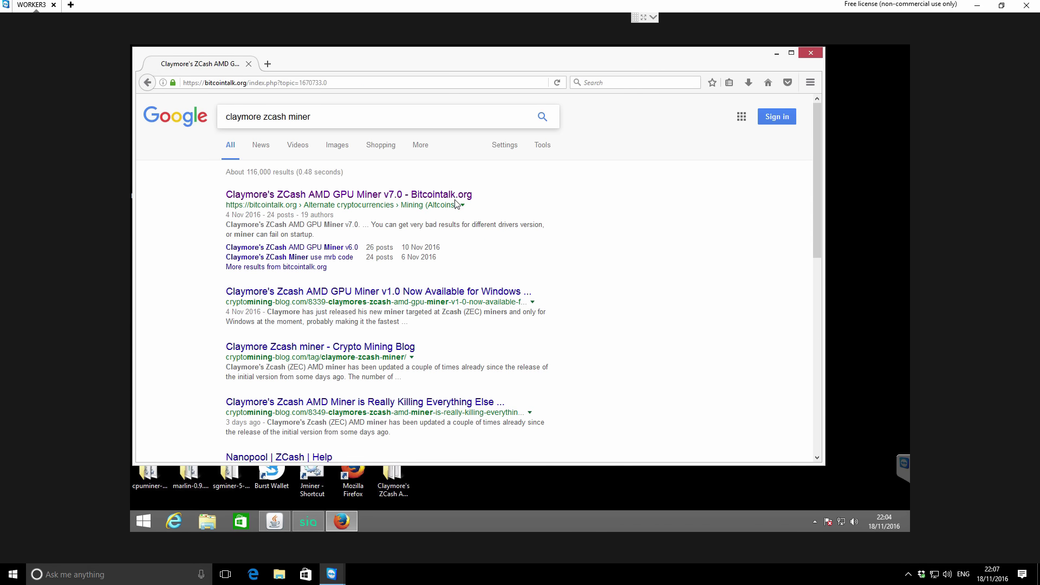
scroll(500, 266, down, 2)
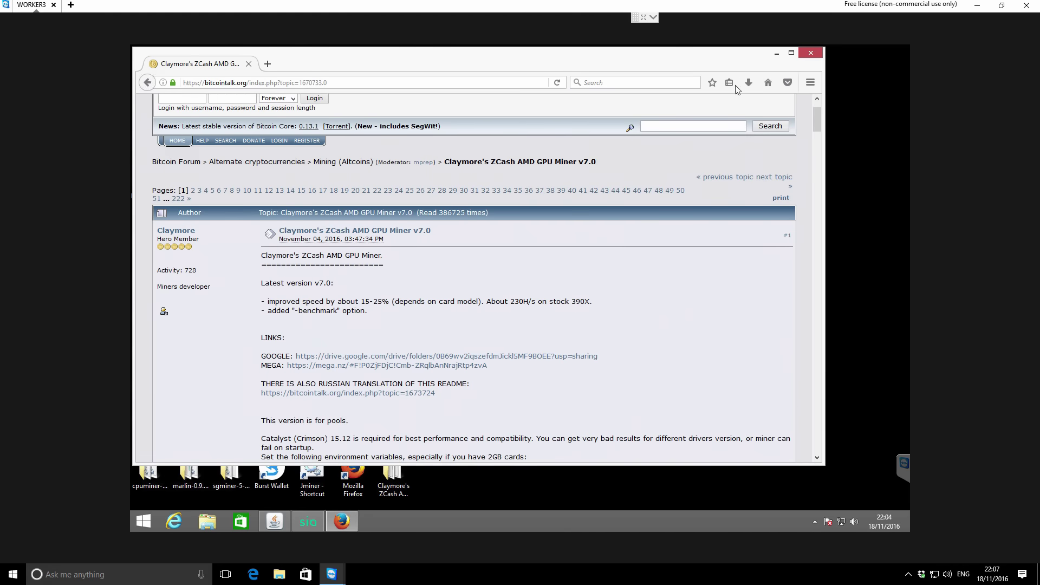
click(790, 52)
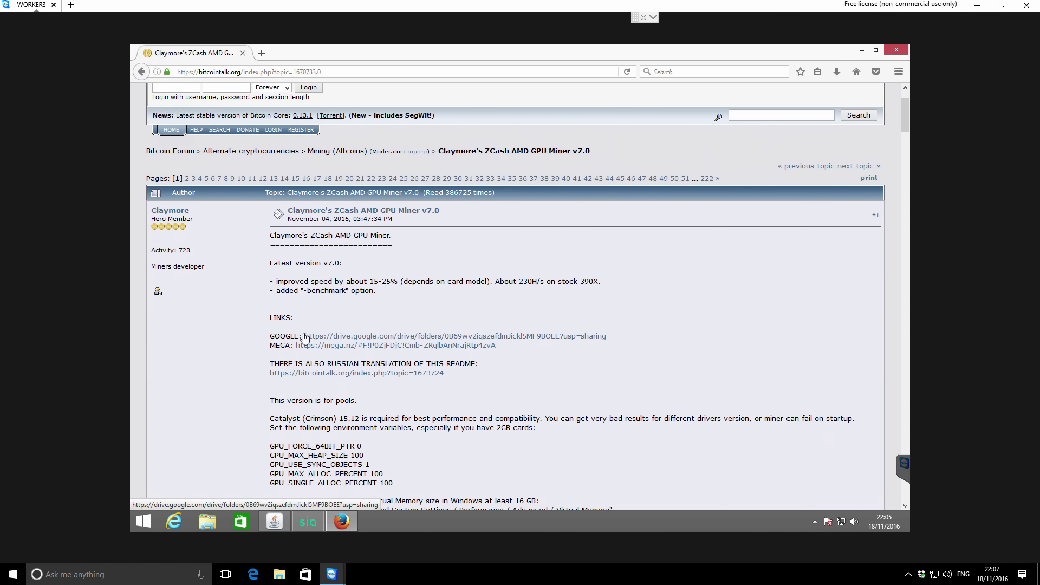
click(370, 351)
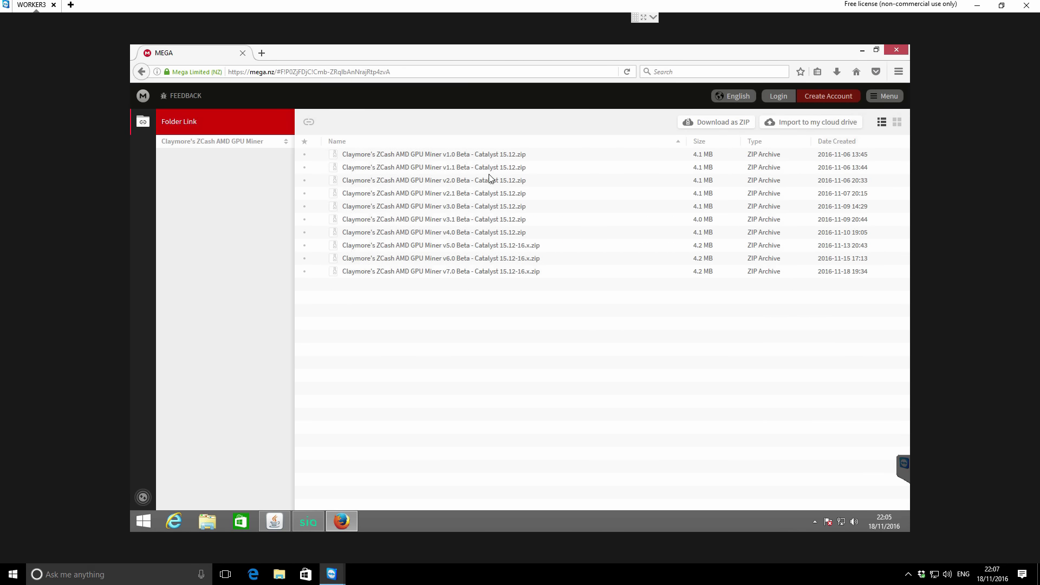
Download the Claymore's ZCash AMD GPU Miner v7.0 Beta ZIP archive from the MEGA folder and save the file.
right_click(461, 271)
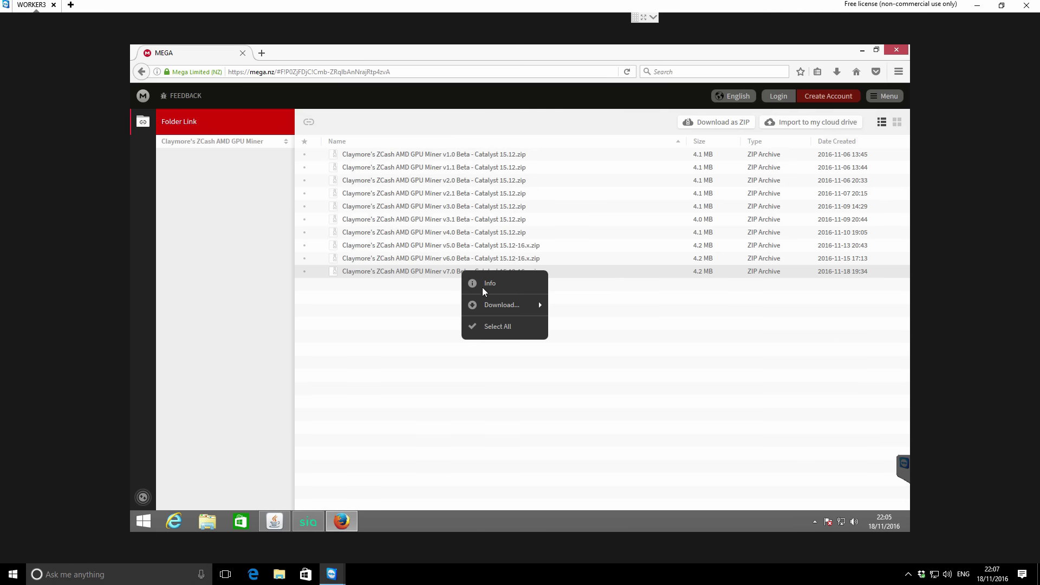
mouse_move(508, 311)
click(595, 304)
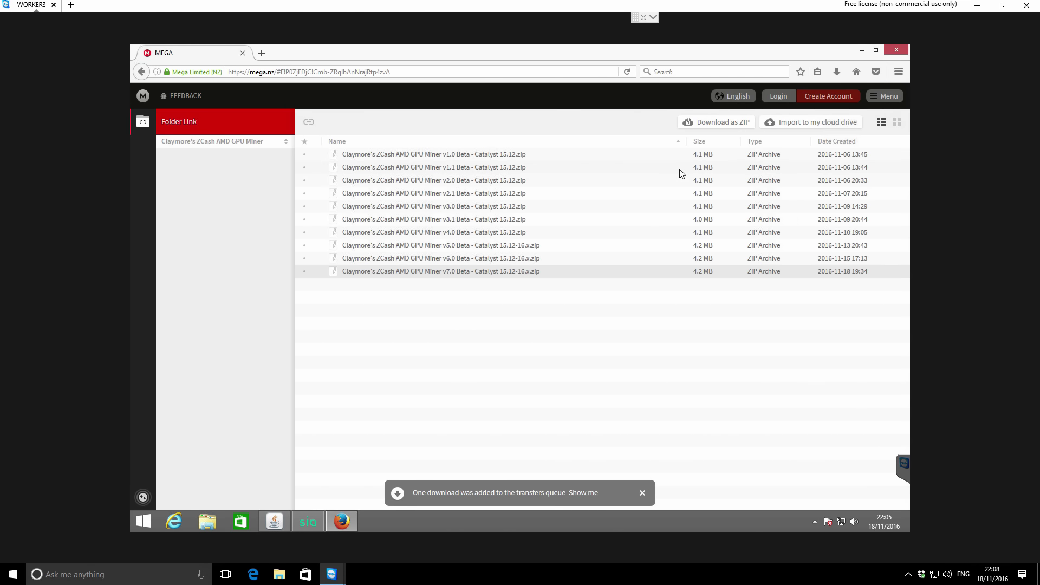
click(584, 492)
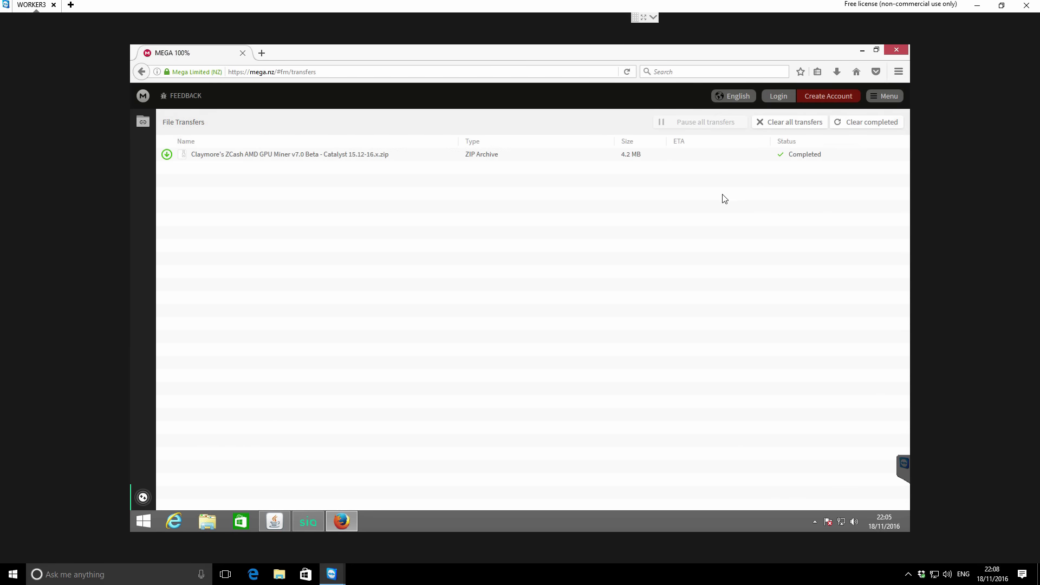
click(450, 292)
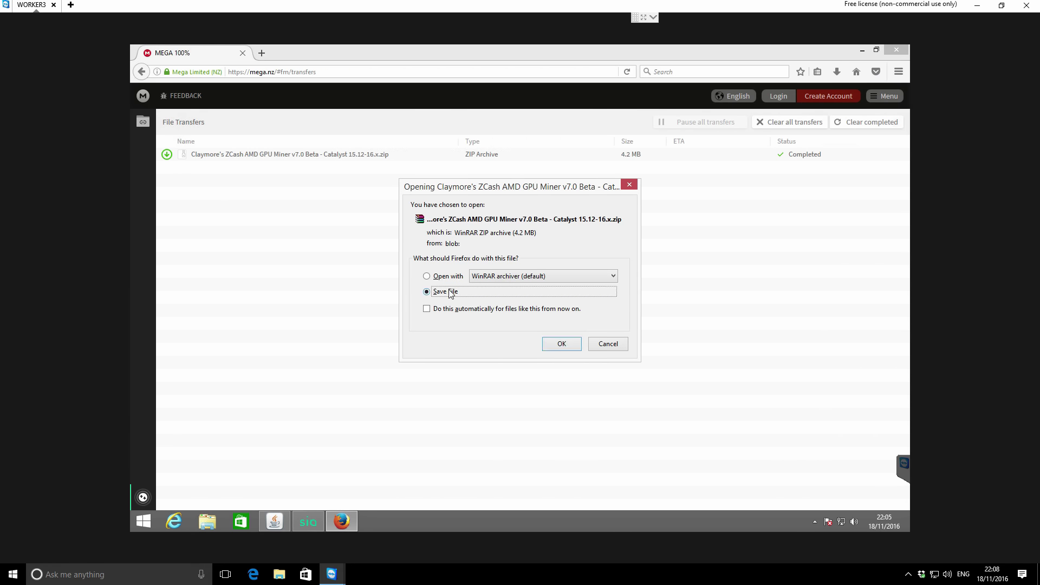
click(569, 343)
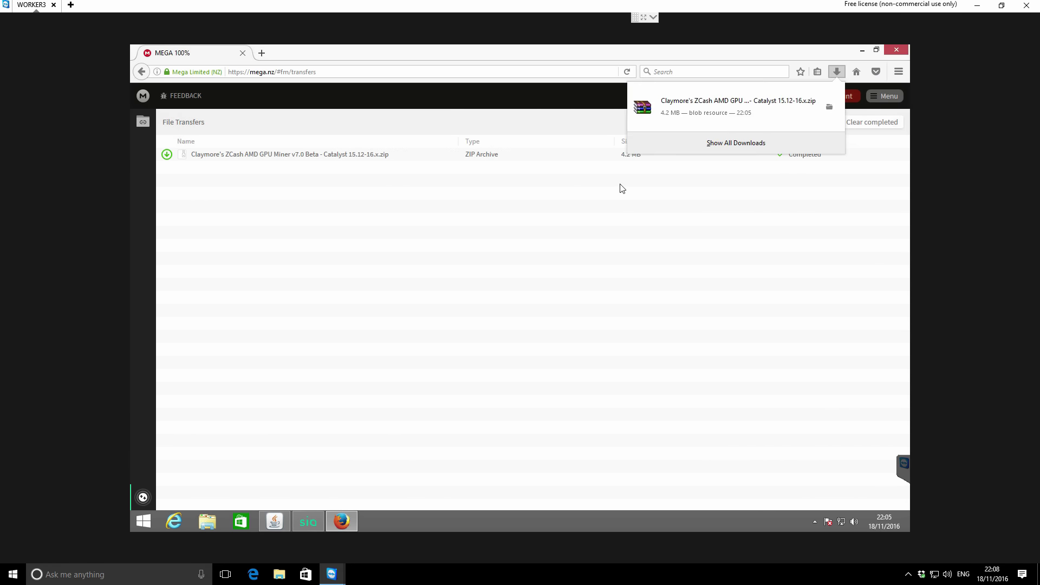
Show the downloaded v7.0 archive in the Downloads folder and extract it to a folder of the same name.
click(830, 108)
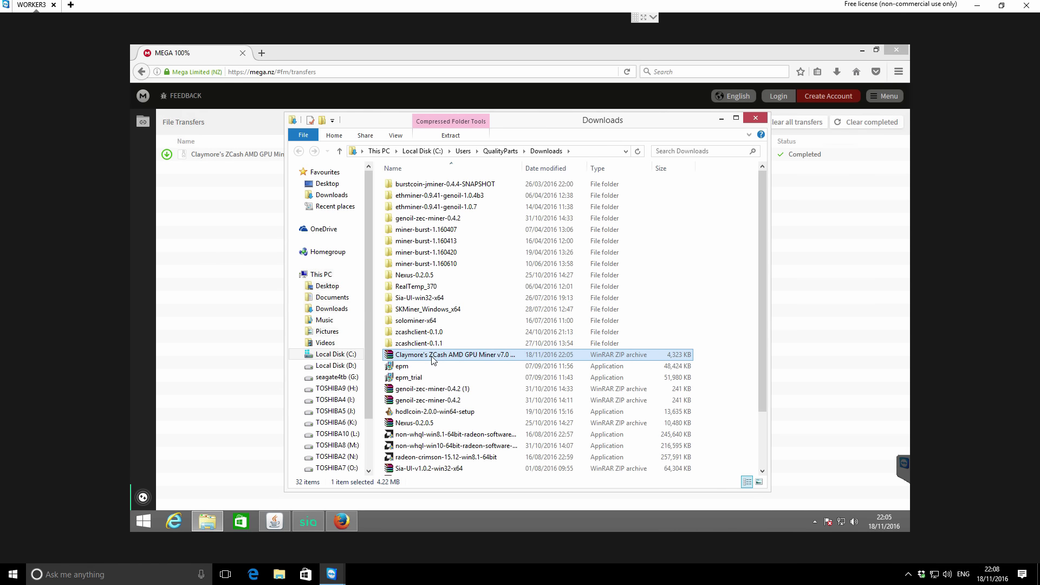
right_click(432, 360)
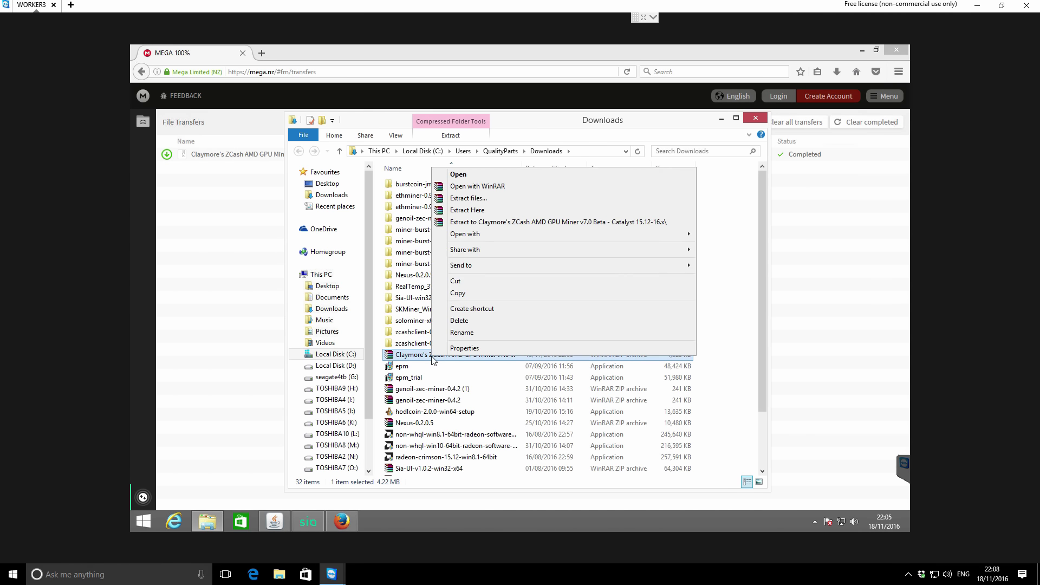
click(500, 222)
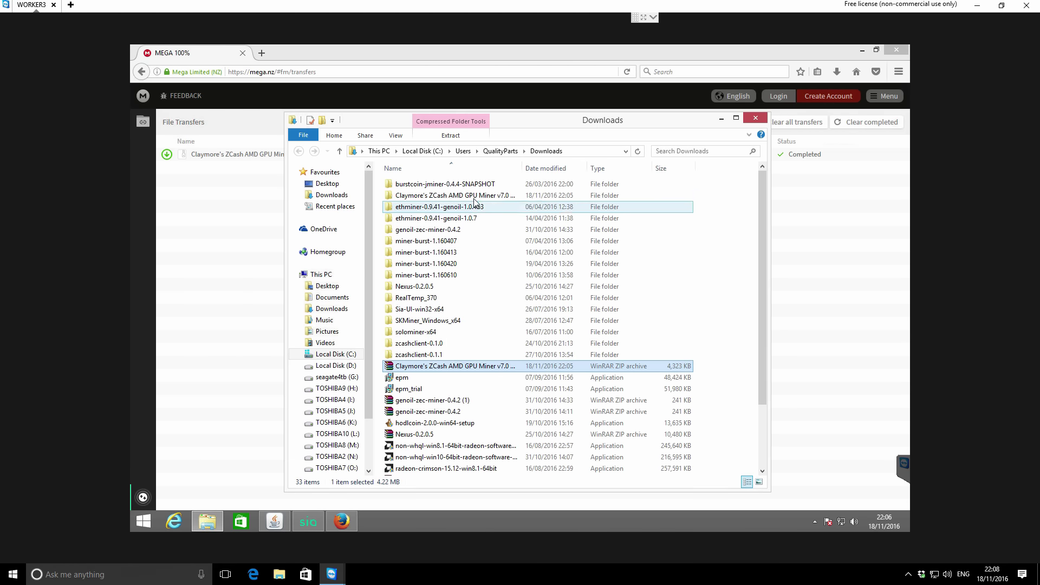
Copy the inner Claymore's ZCash AMD GPU Miner v7.0 Beta folder from the extracted files to the desktop and close the browser.
double_click(474, 198)
click(475, 185)
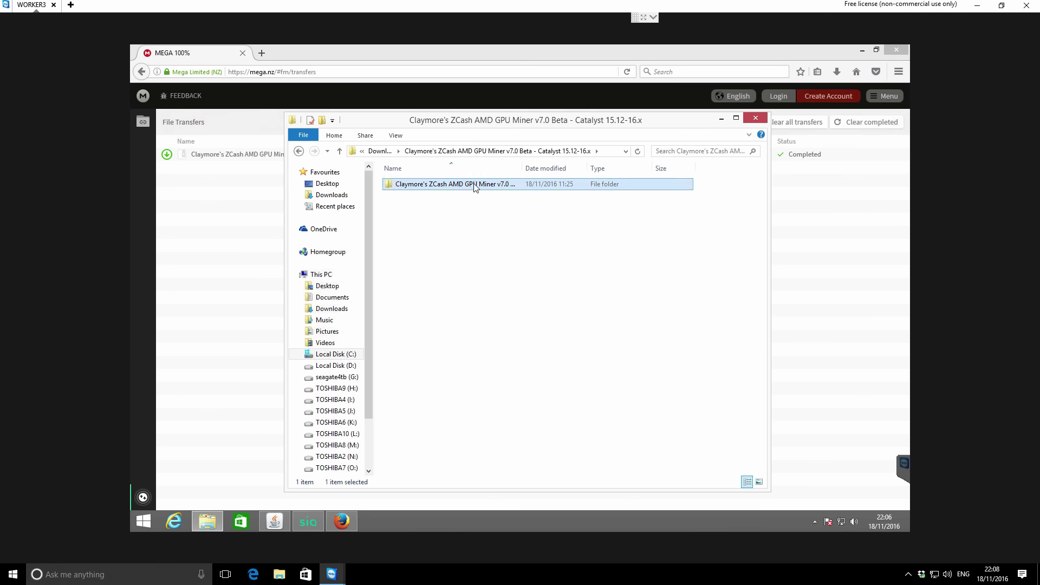
click(720, 118)
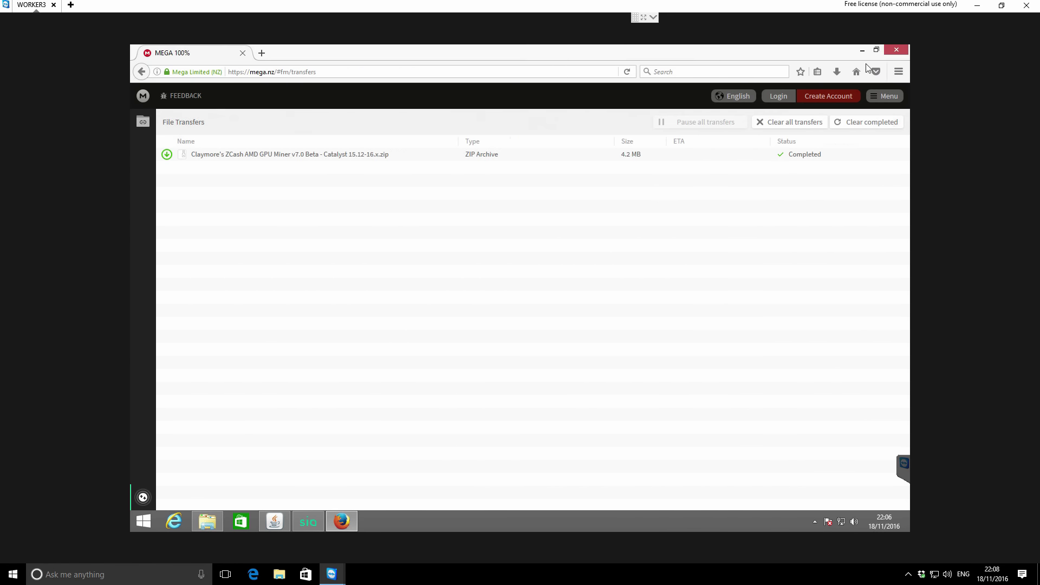
click(896, 50)
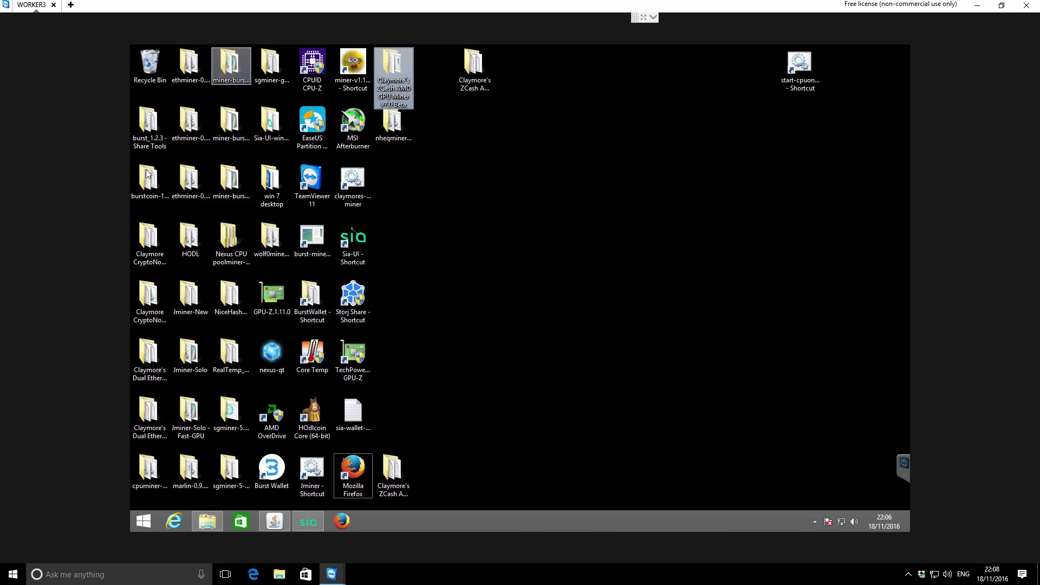
click(471, 206)
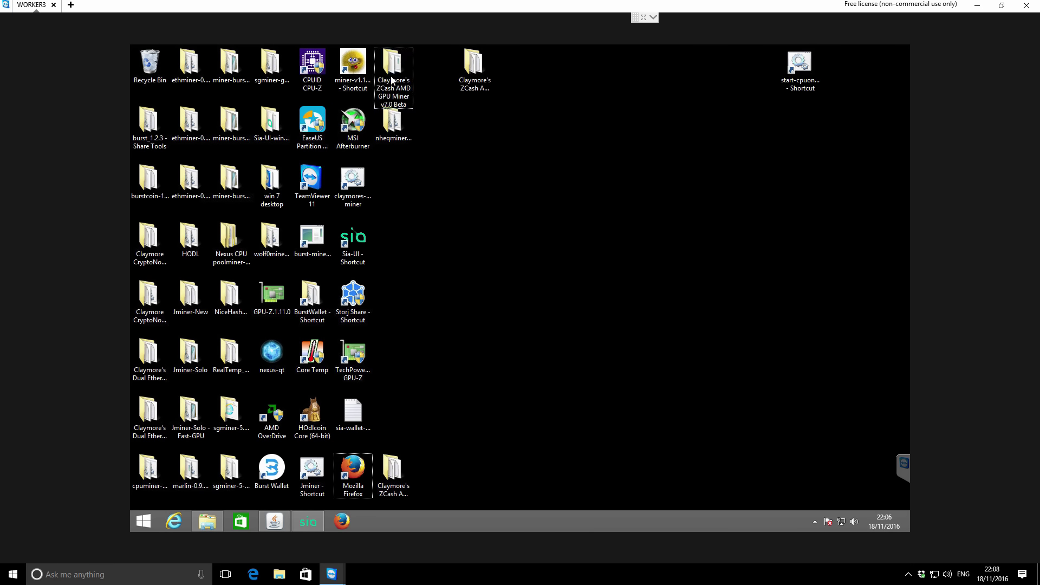
Copy the start batch file from the v6.0 Beta folder into the v7.0 Beta folder, replacing the existing one, and close the v6.0 folder.
click(470, 65)
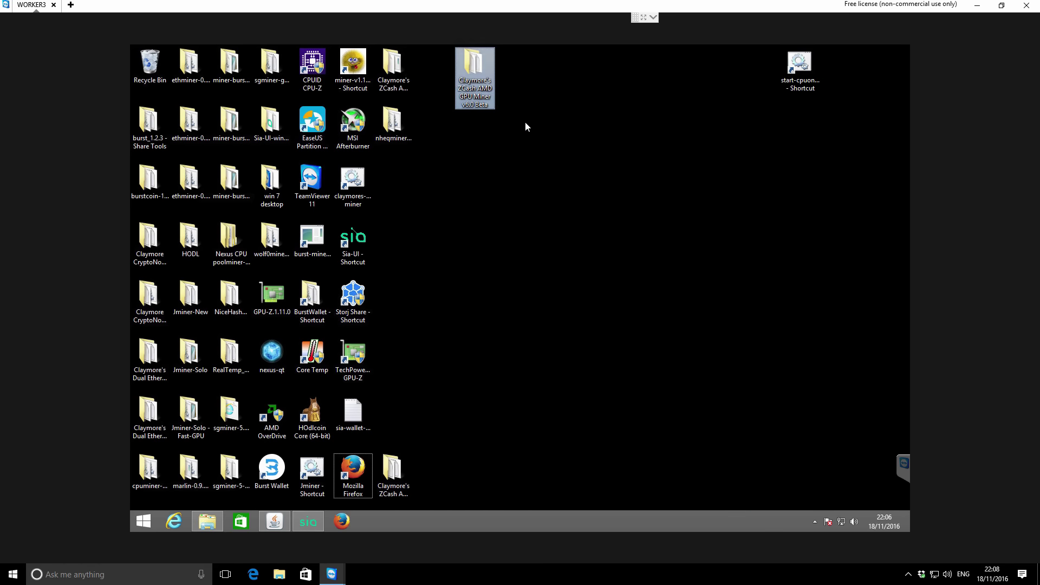
double_click(473, 66)
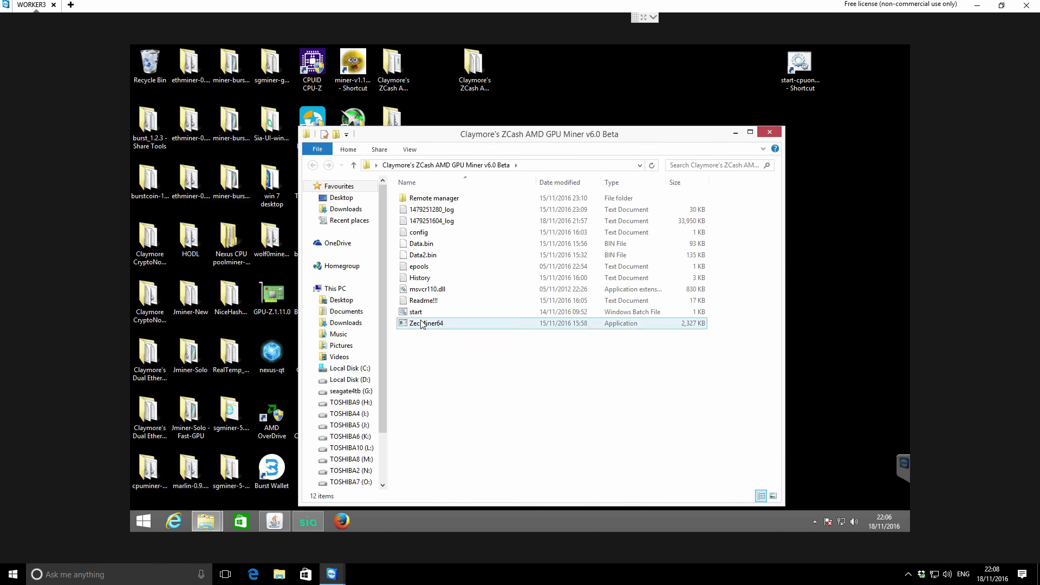
click(423, 314)
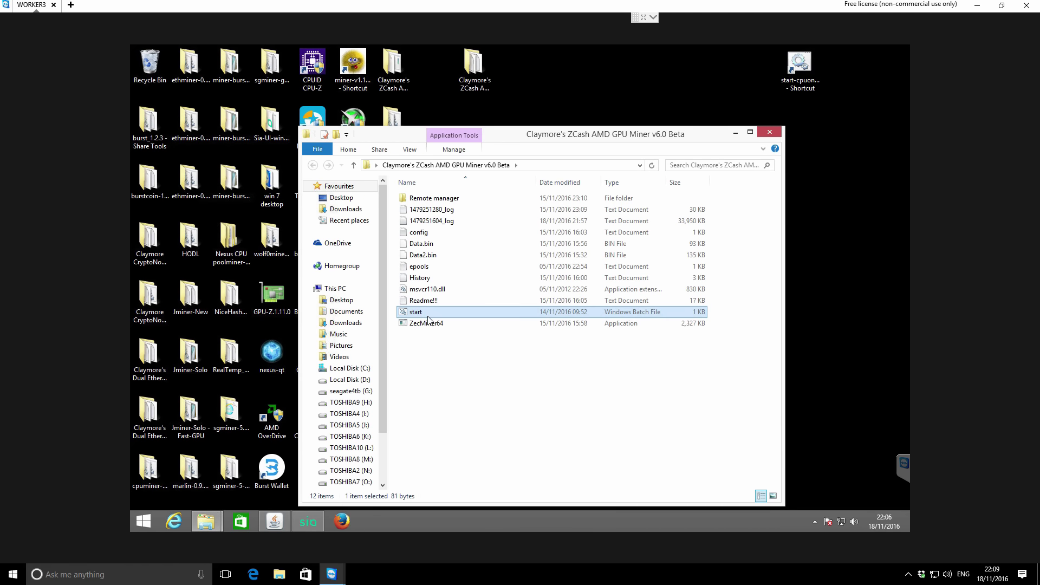
double_click(389, 66)
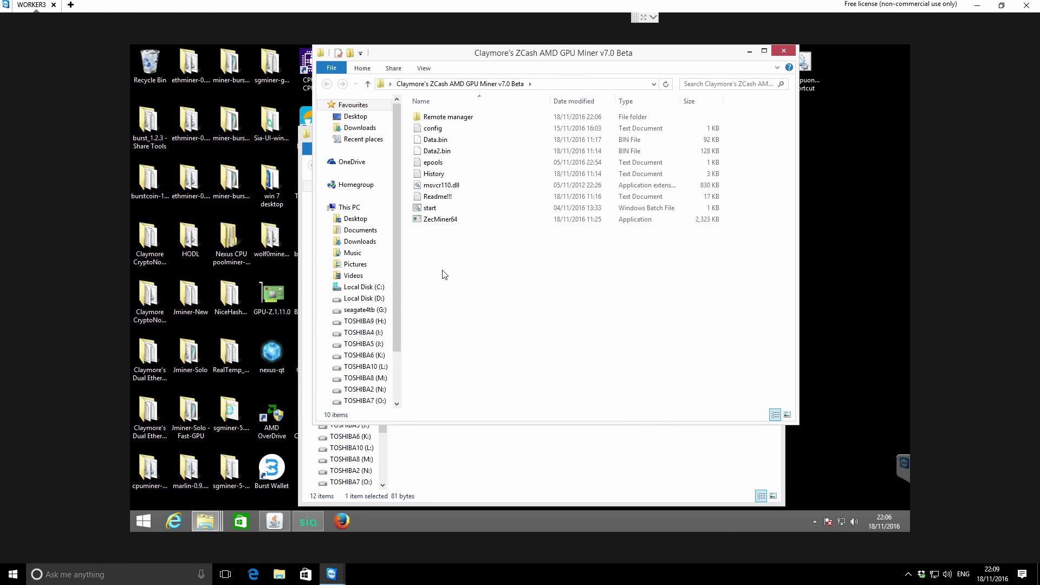
key(ctrl+v)
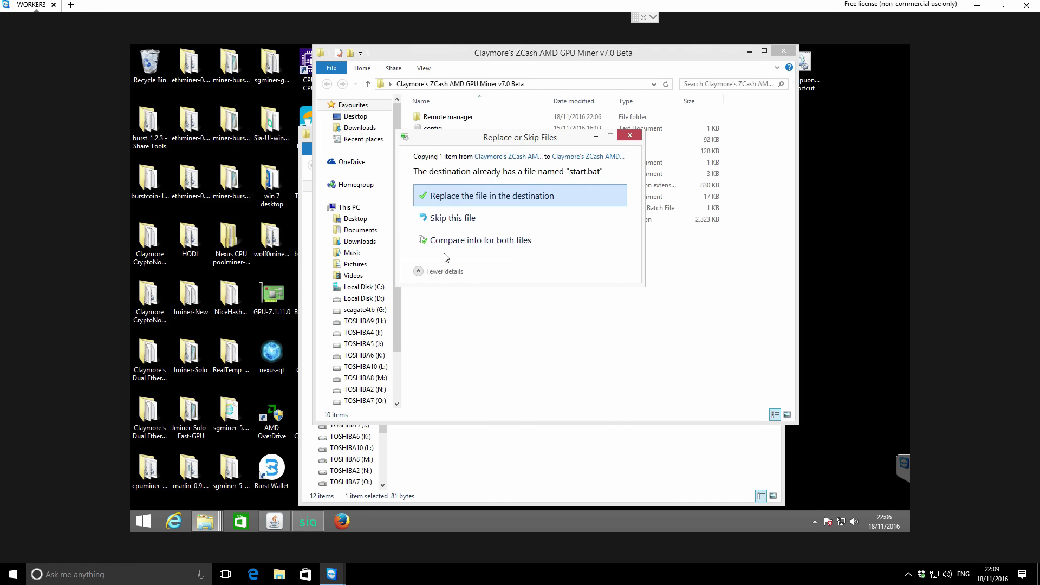
click(455, 197)
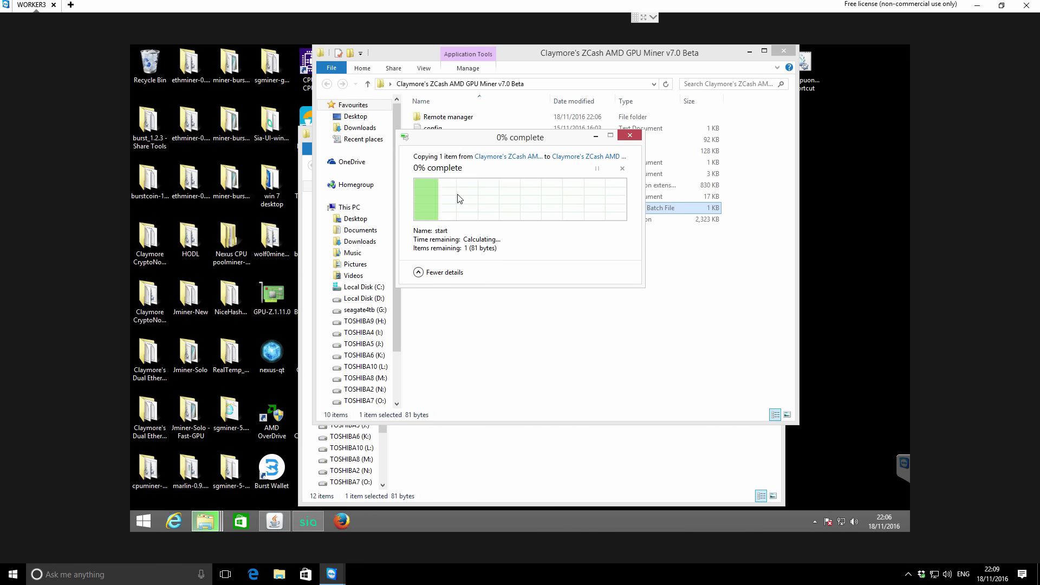
click(458, 253)
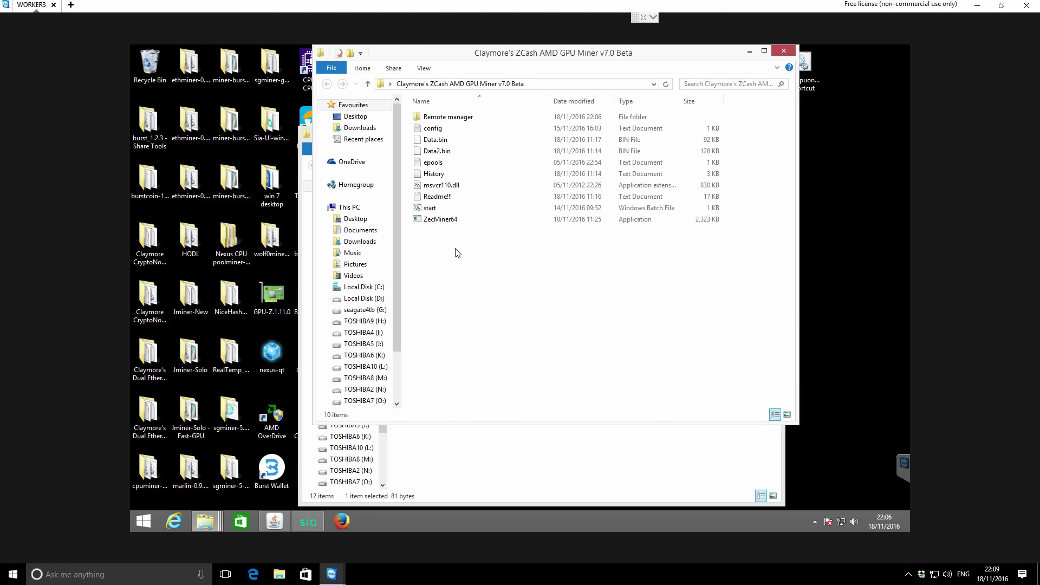
click(515, 459)
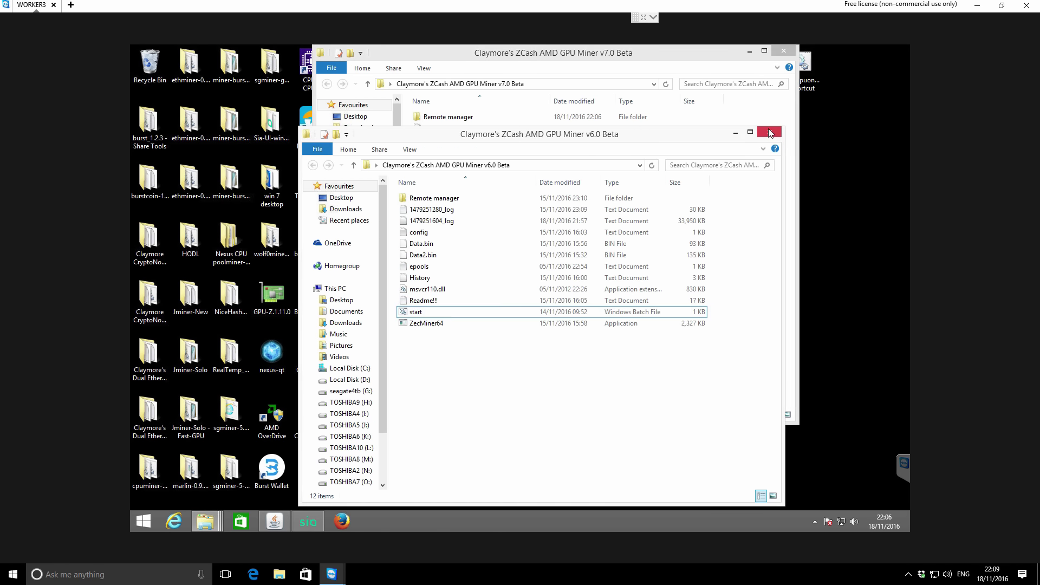
click(775, 138)
Open the start batch file in the v7.0 Beta folder for editing in Notepad.
click(434, 210)
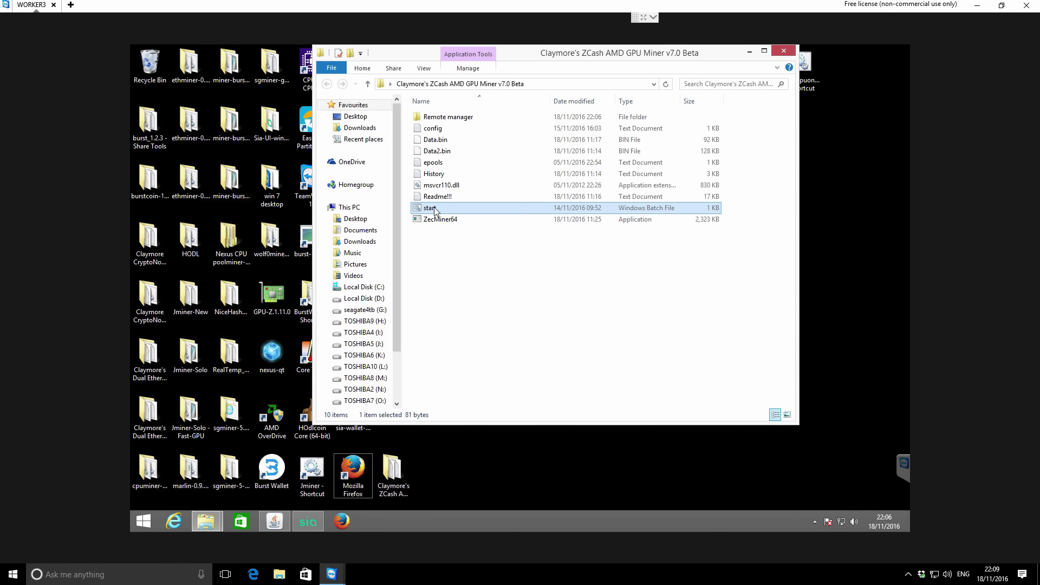
right_click(434, 210)
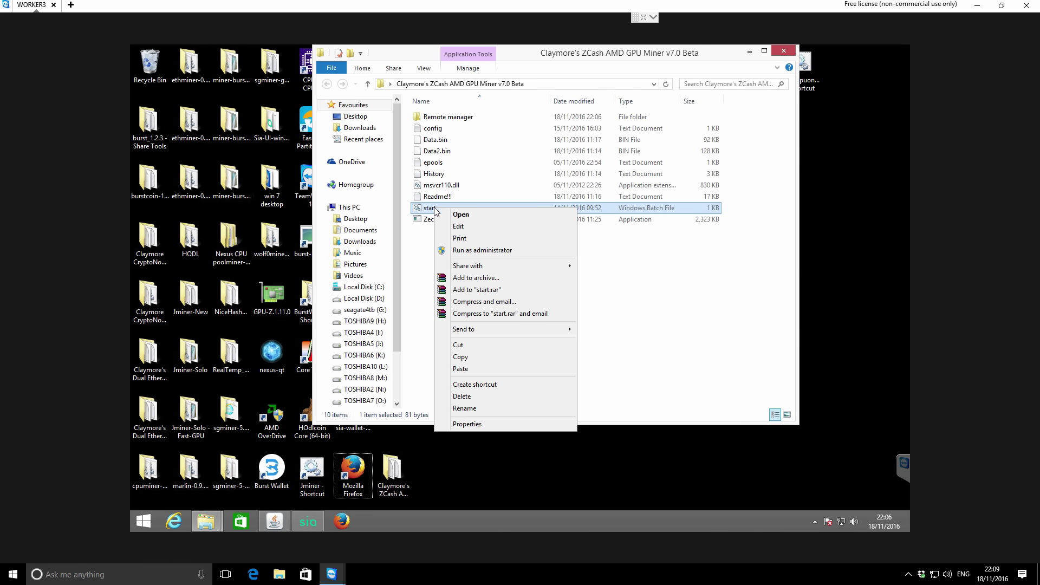
click(472, 225)
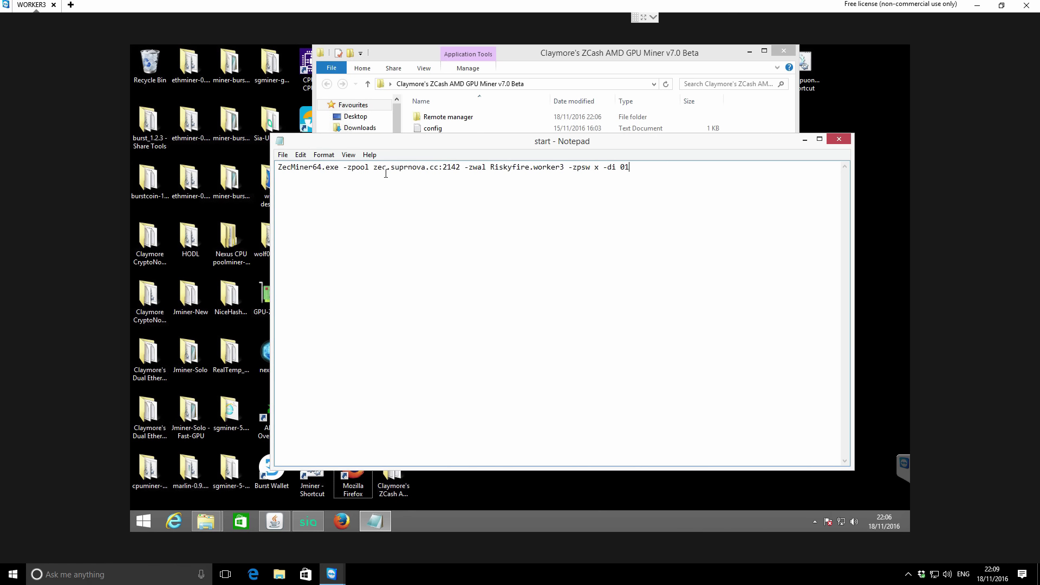
Review the start command's miner executable, pool address and port, wallet worker name, password and -di GPU selection.
drag(279, 170, 340, 169)
click(356, 177)
drag(413, 167, 530, 168)
double_click(550, 167)
click(565, 177)
drag(598, 168, 633, 168)
click(606, 191)
click(632, 167)
drag(605, 168, 616, 167)
click(656, 176)
Save the start batch file and close Notepad.
click(282, 155)
click(297, 192)
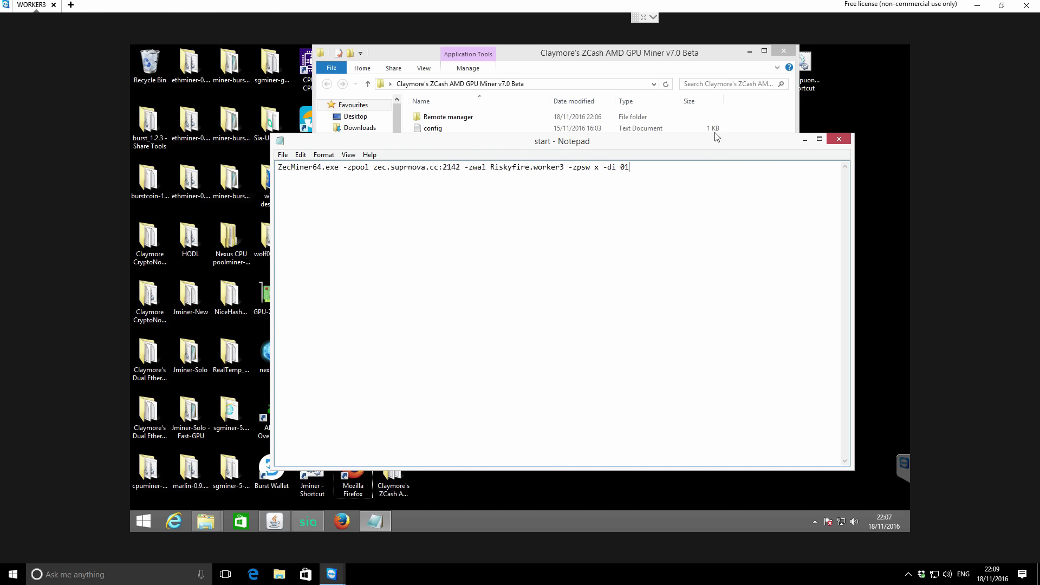
click(838, 139)
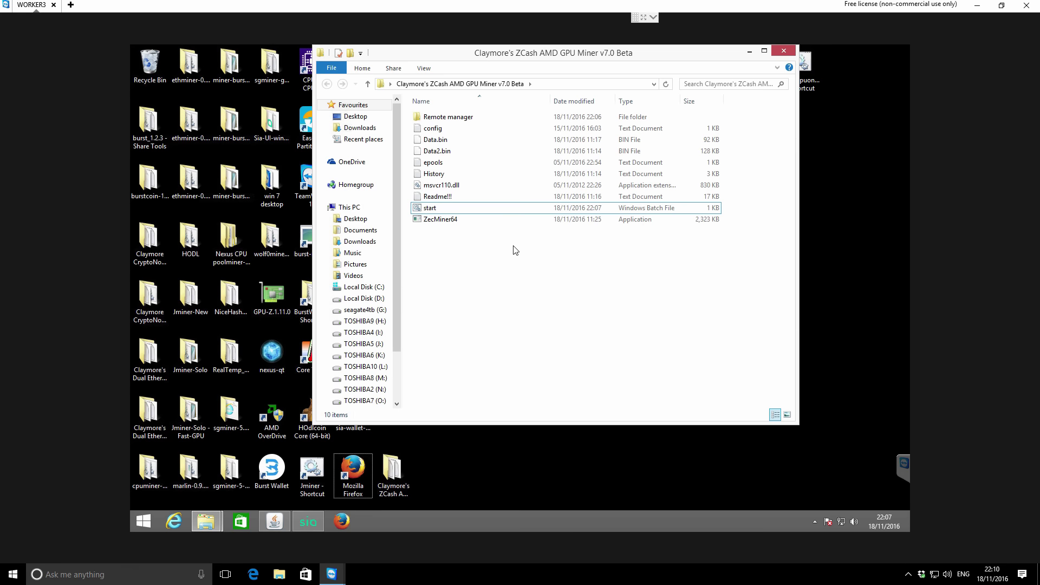
Run the start batch file and allow zecminer64 through Windows Firewall on both private and public networks.
click(433, 210)
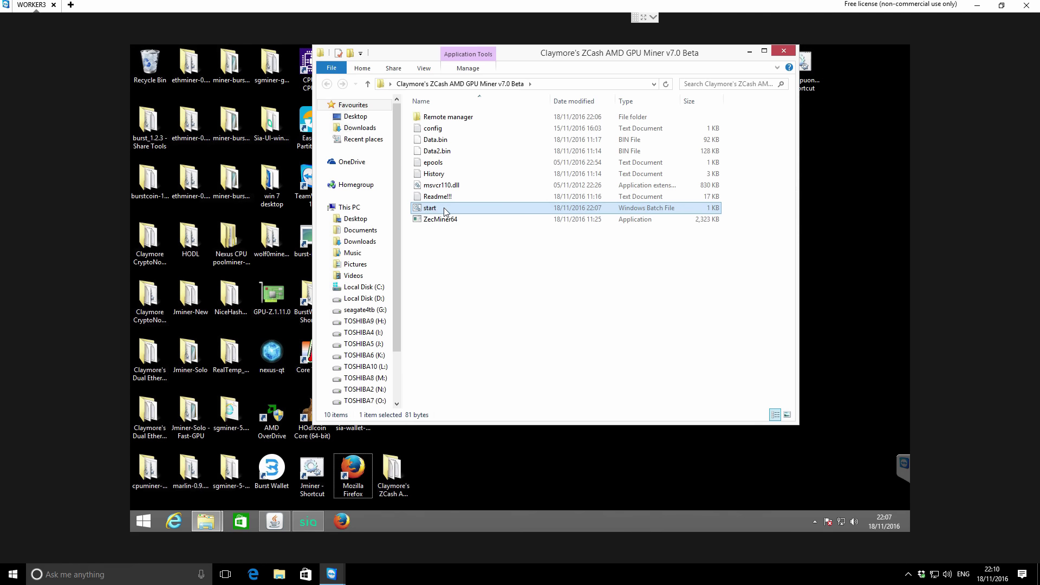
double_click(446, 211)
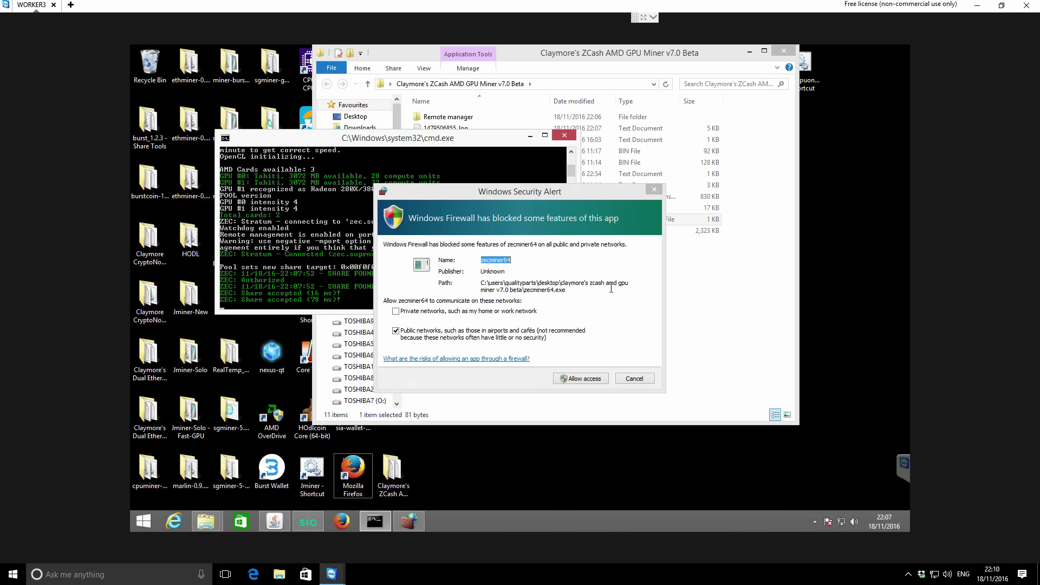
click(396, 311)
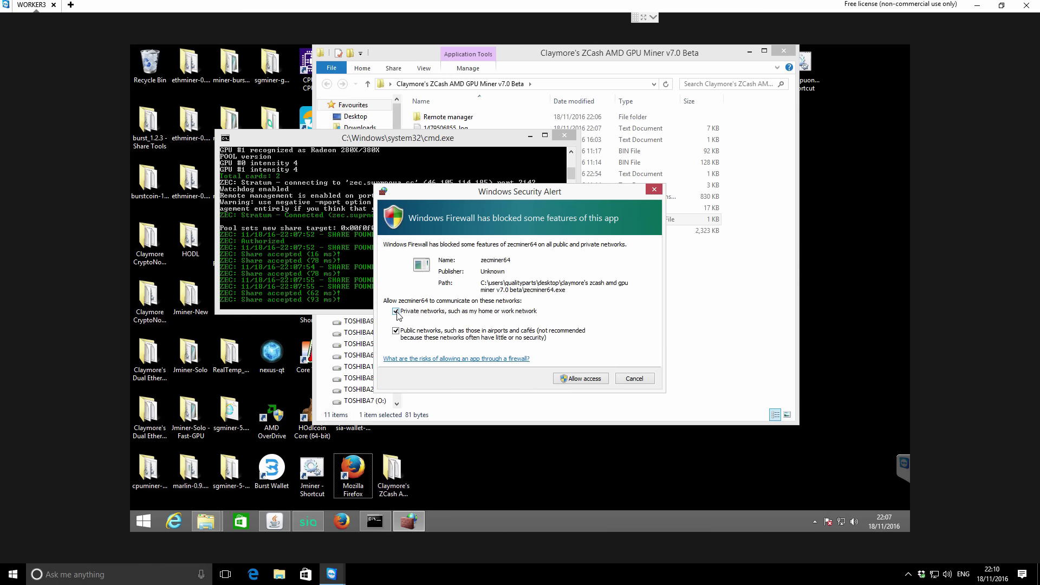
click(584, 379)
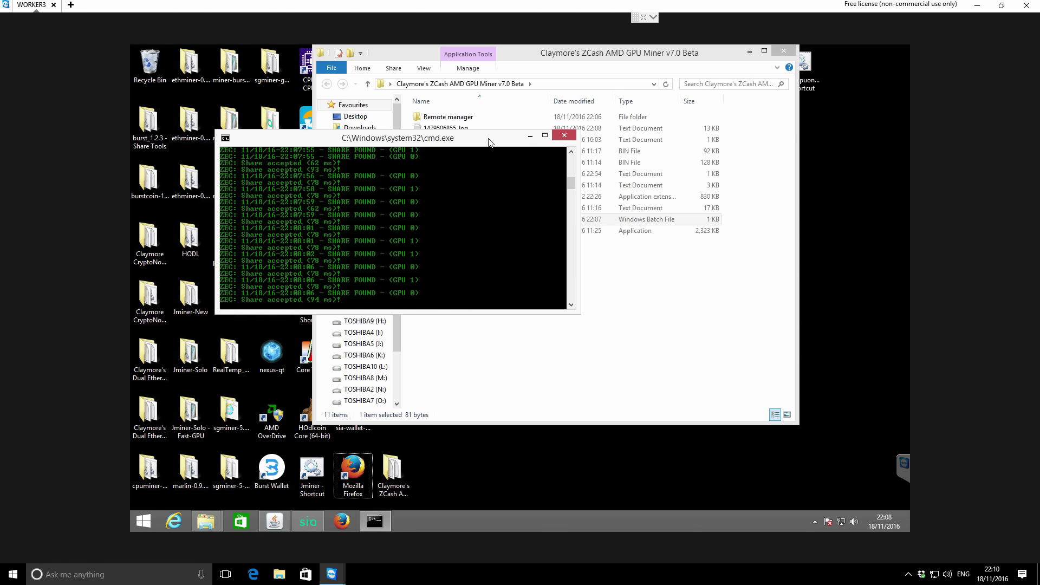
Move the miner's console window lower on the desktop and close the v7.0 Beta folder.
drag(489, 143, 434, 328)
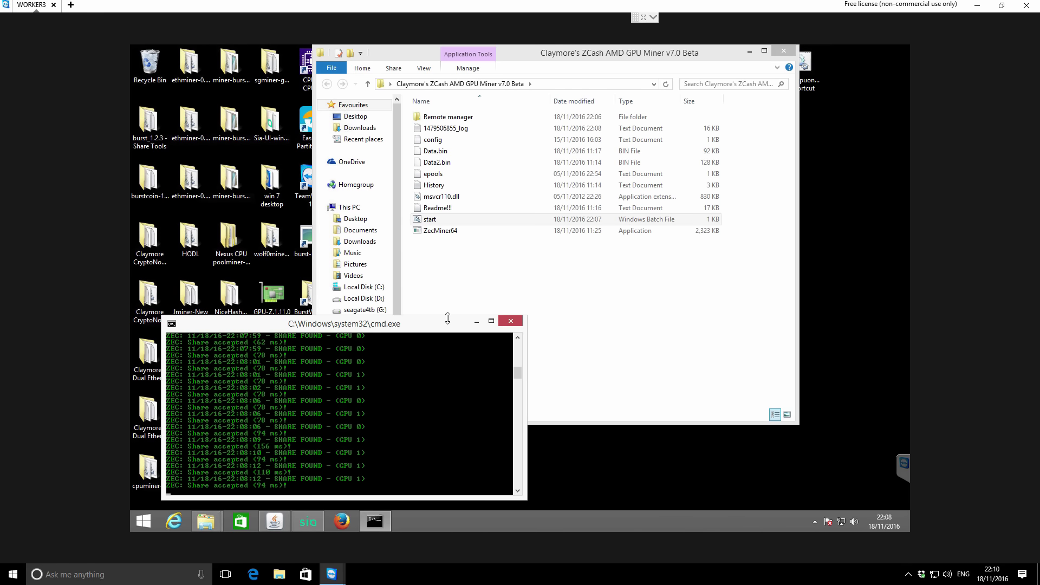
click(783, 52)
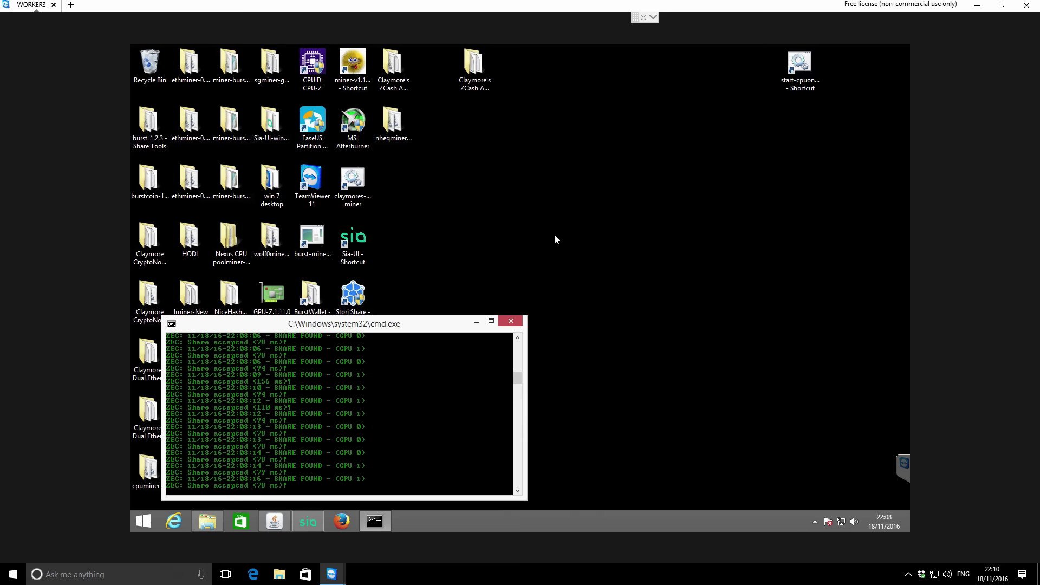
click(432, 329)
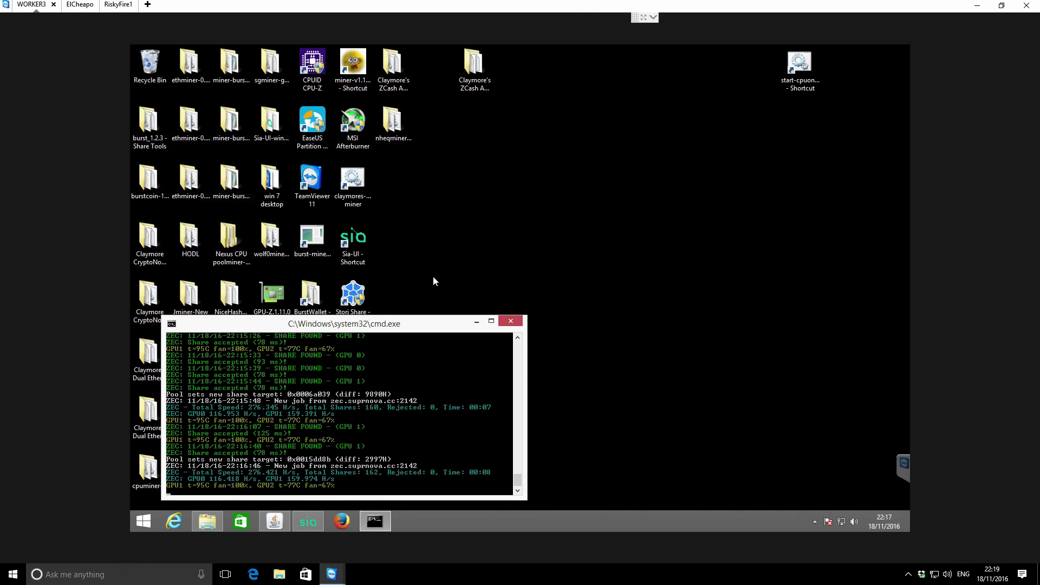
click(271, 66)
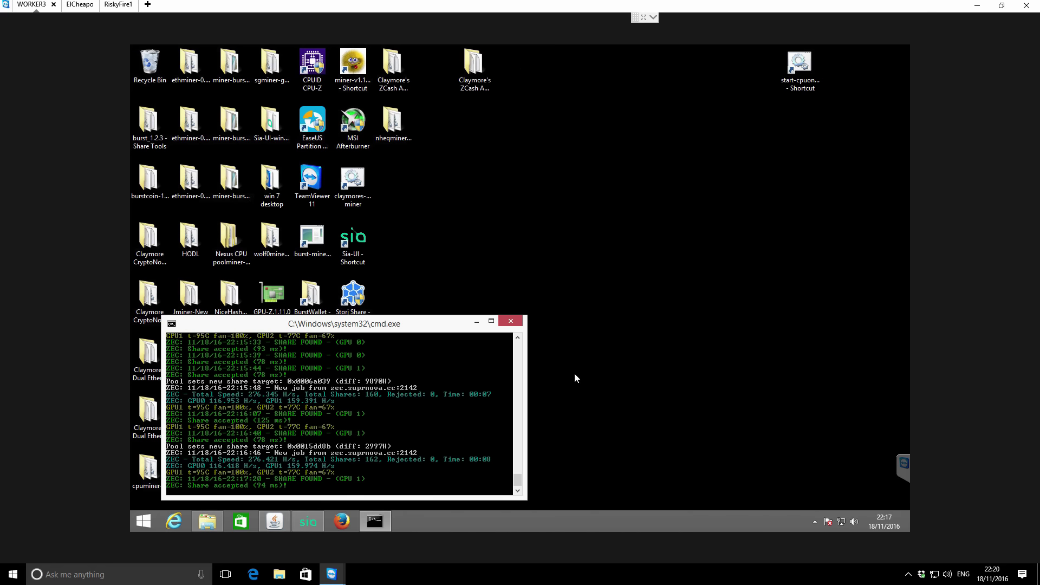
Switch to the ElCheapo remote session and examine its miner console for hash rates and GPU temperatures.
click(91, 6)
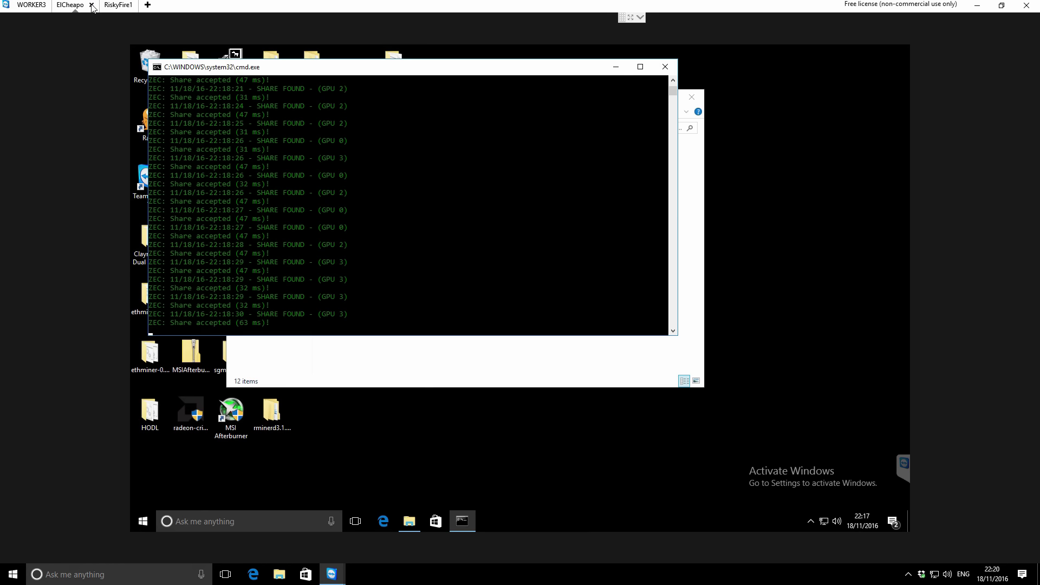
click(375, 184)
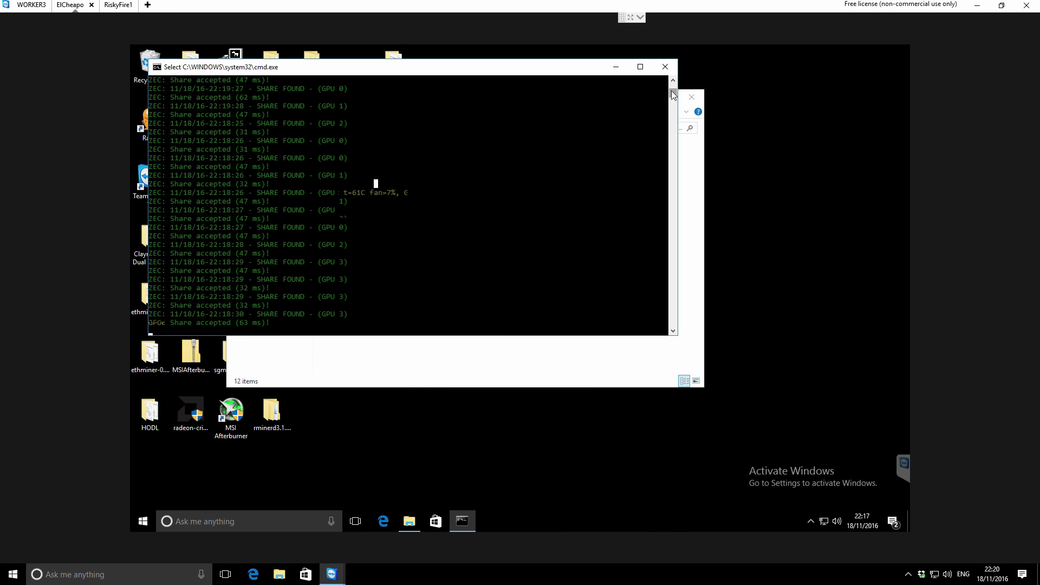
drag(673, 87, 670, 96)
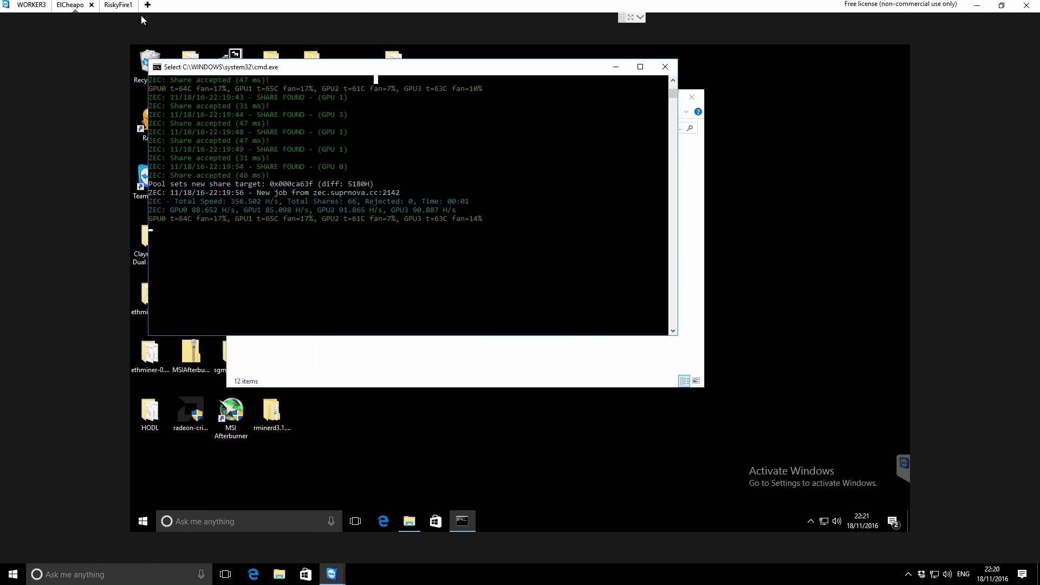
Switch to the RiskyFire1 remote session, examine the hash rates in its miner log and close the v7.0 Beta folder.
click(129, 5)
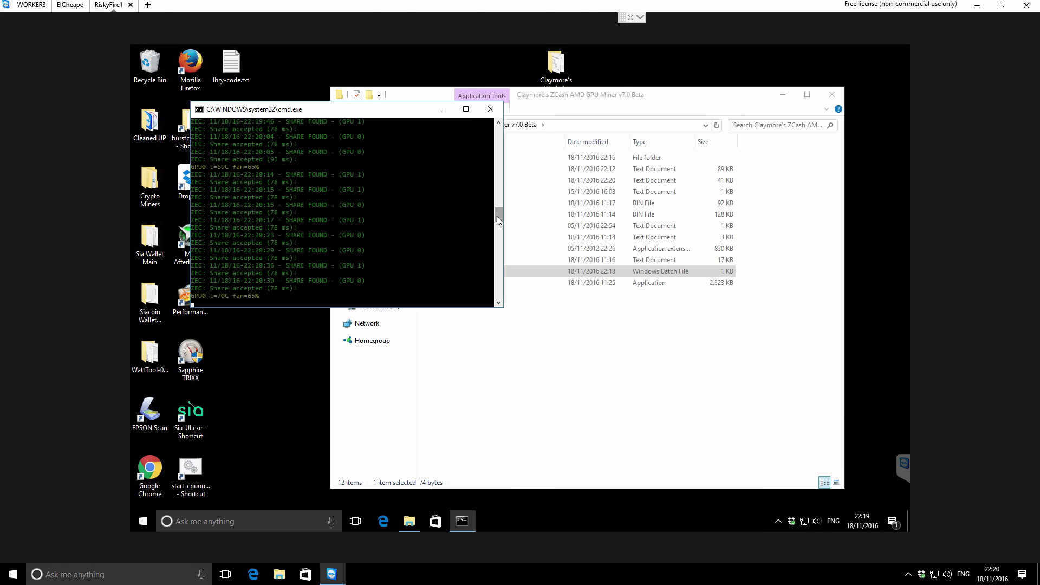
drag(496, 216, 494, 197)
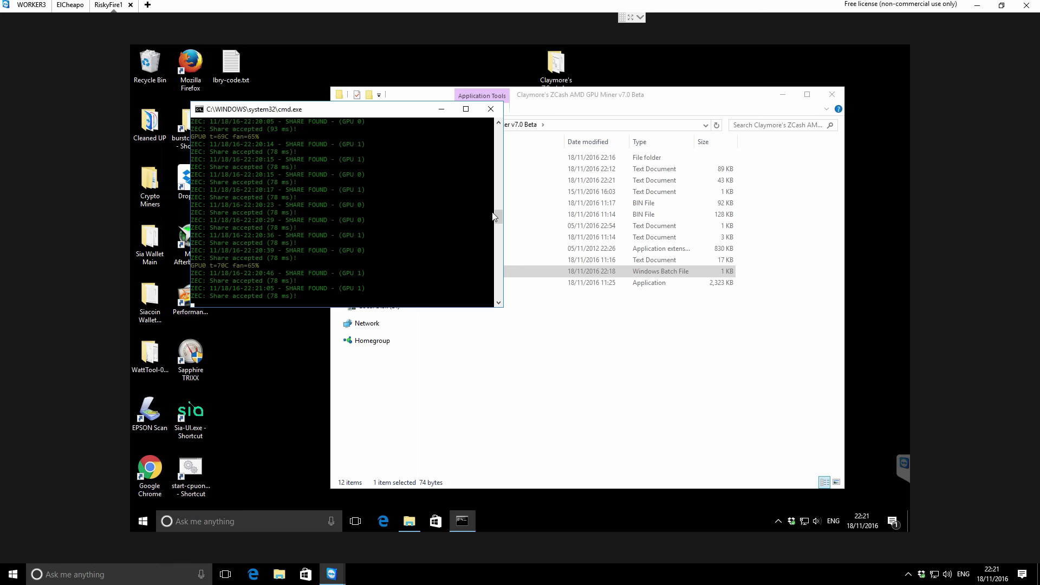
drag(496, 215, 498, 200)
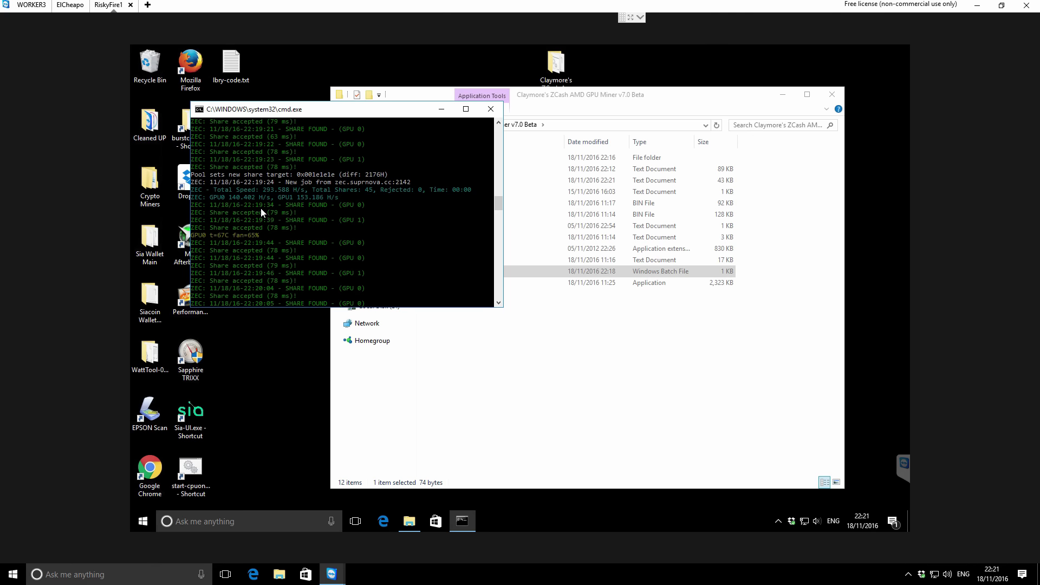
scroll(306, 200, down, 8)
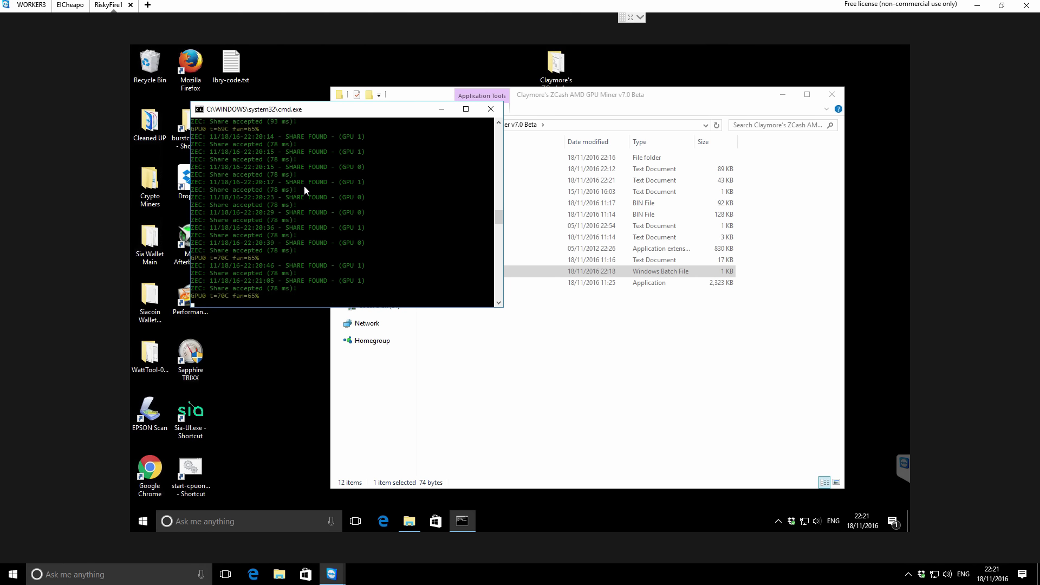
scroll(497, 205, up, 2)
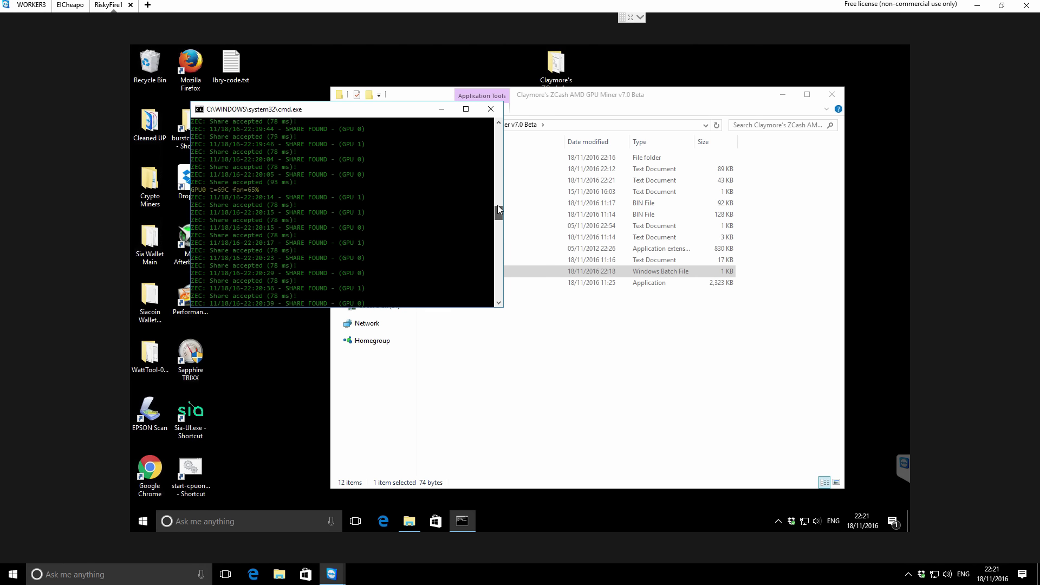
drag(497, 223, 498, 218)
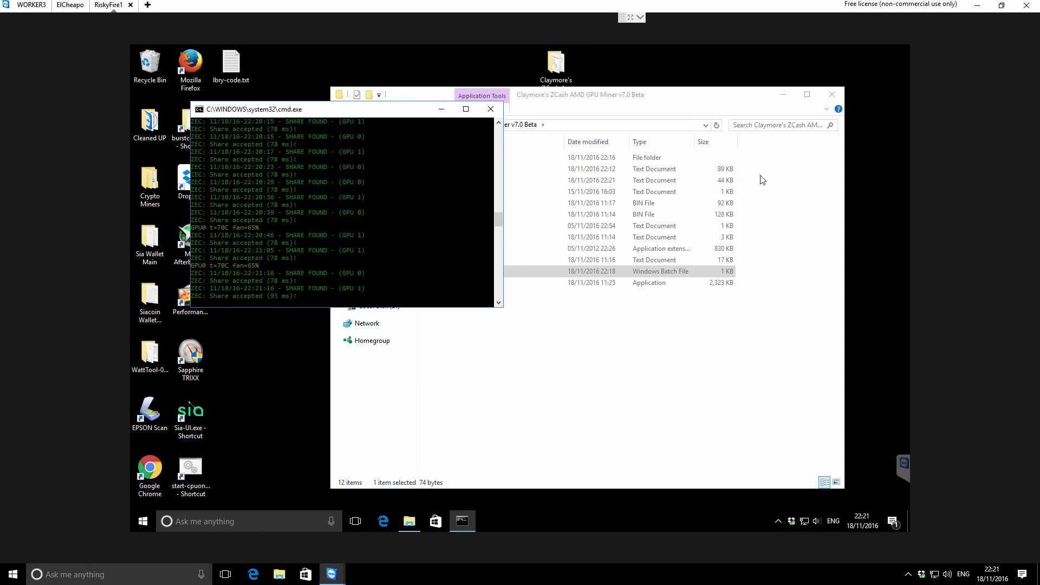
click(831, 95)
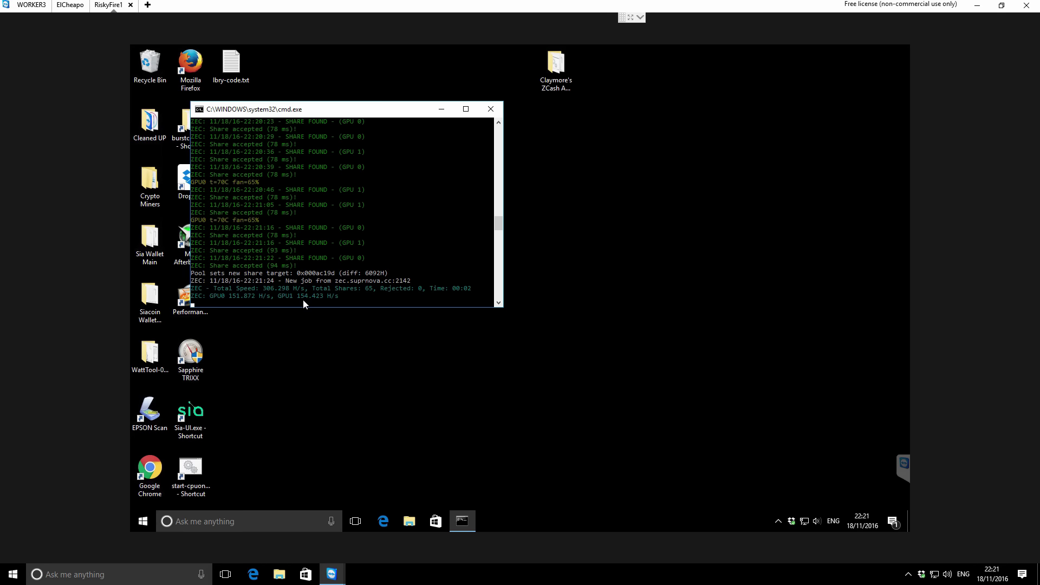
Open the Sapphire TriXX interface on RiskyFire1 to examine the first card's clocks, fan speed and power limit.
click(778, 521)
right_click(797, 477)
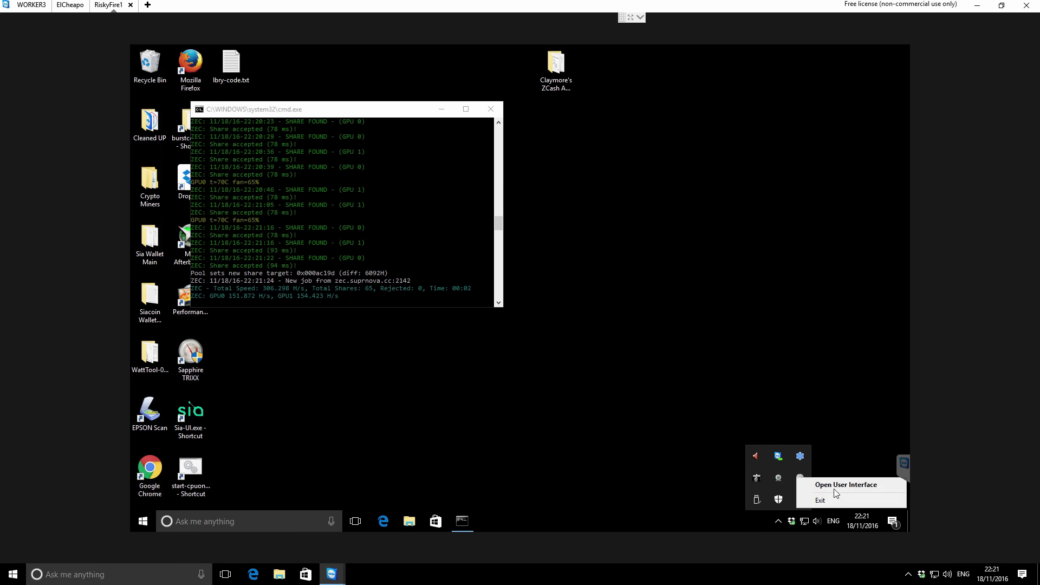
click(836, 485)
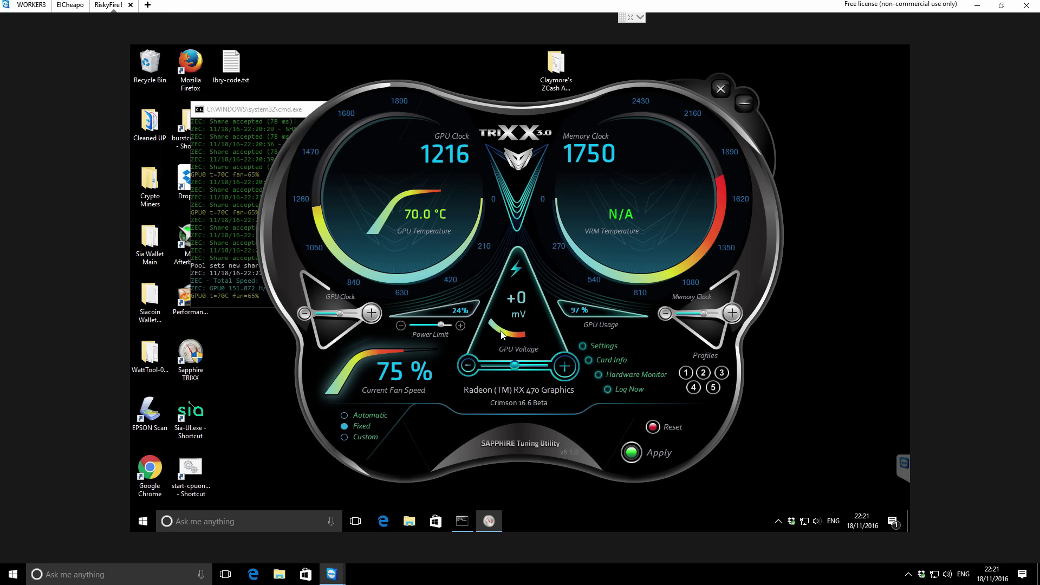
Select the second Radeon RX 470 in the TriXX settings, compare its tuning values with the miner output, and minimise TriXX.
click(603, 347)
click(495, 170)
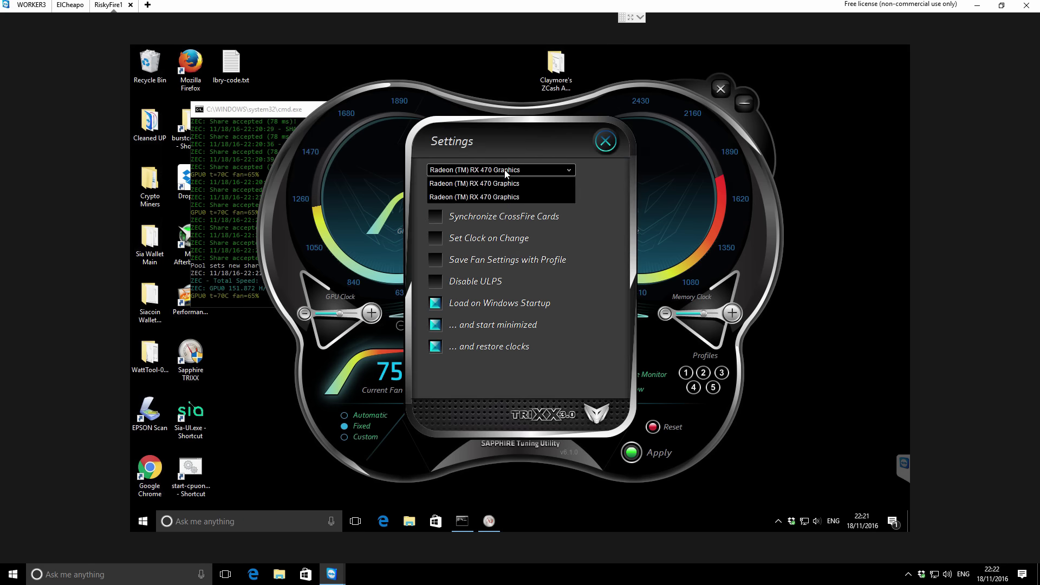
click(501, 197)
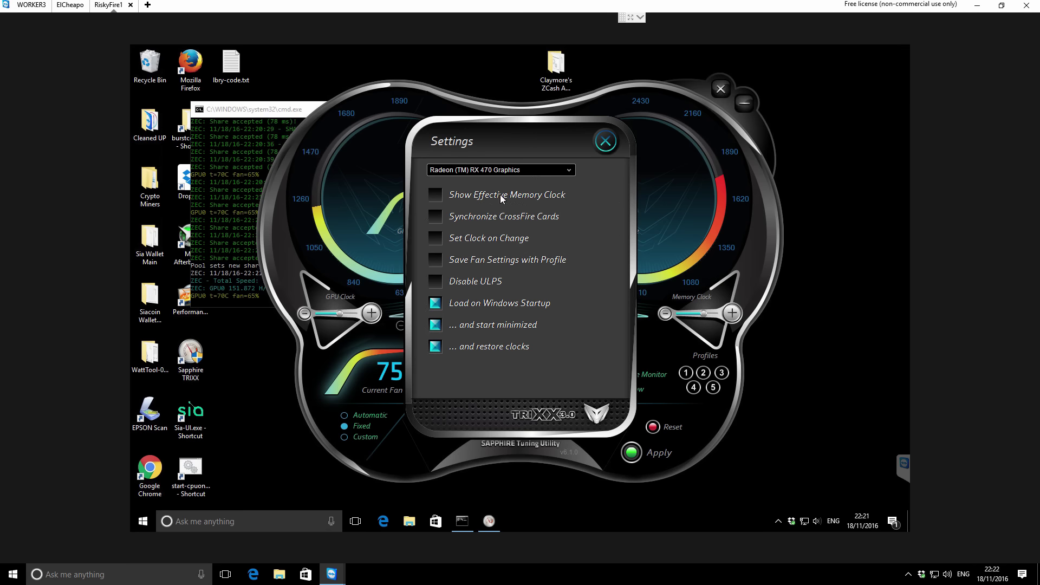
click(602, 144)
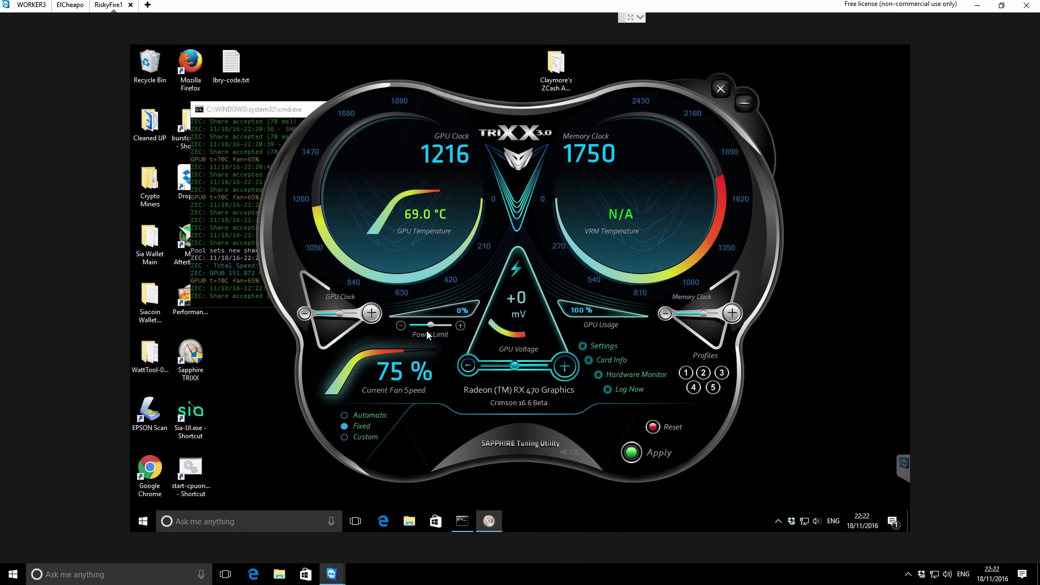
click(269, 109)
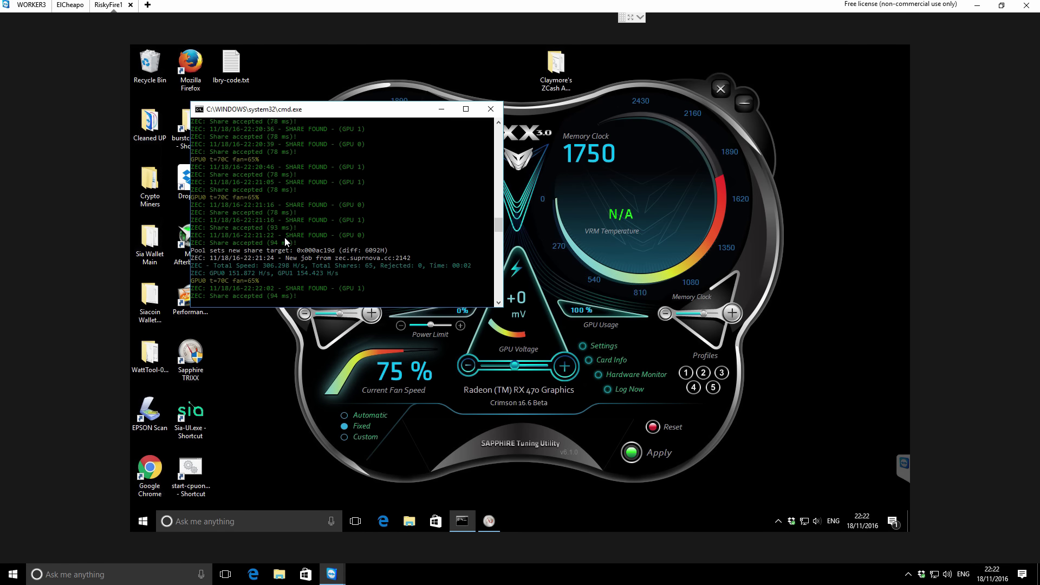
click(745, 104)
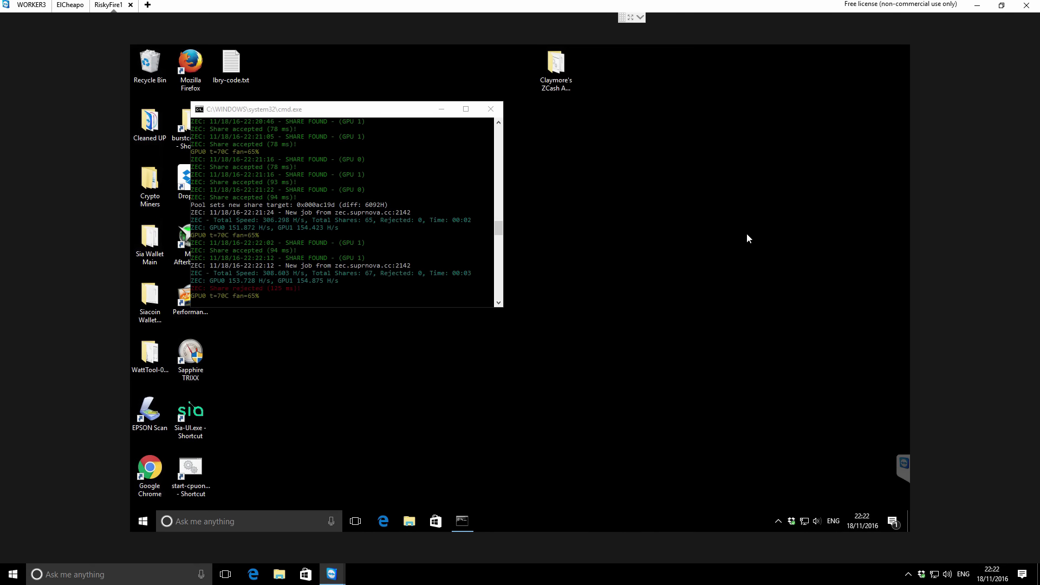